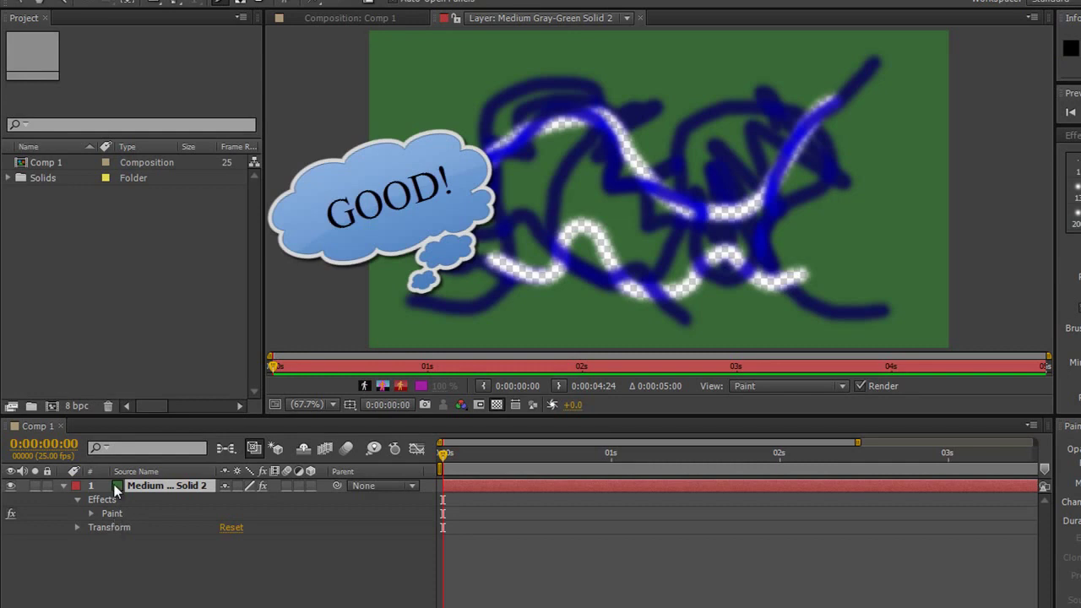
# - Delete the Paint effect from Medium Gray-Green Solid 2, clearing all its strokes
pyautogui.click(166, 487)
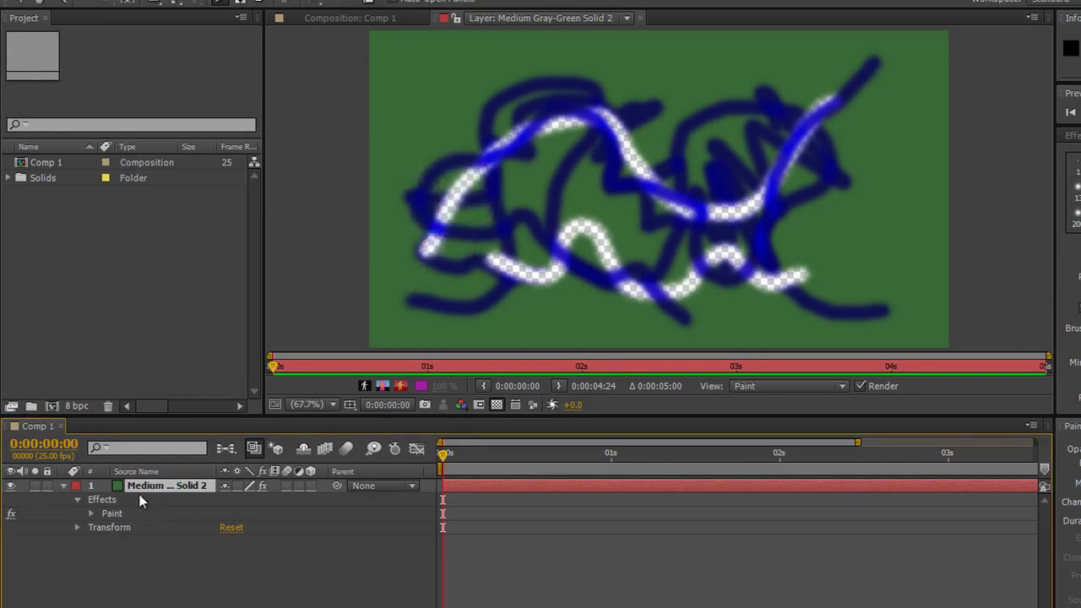
pyautogui.click(100, 501)
pyautogui.press('Delete')
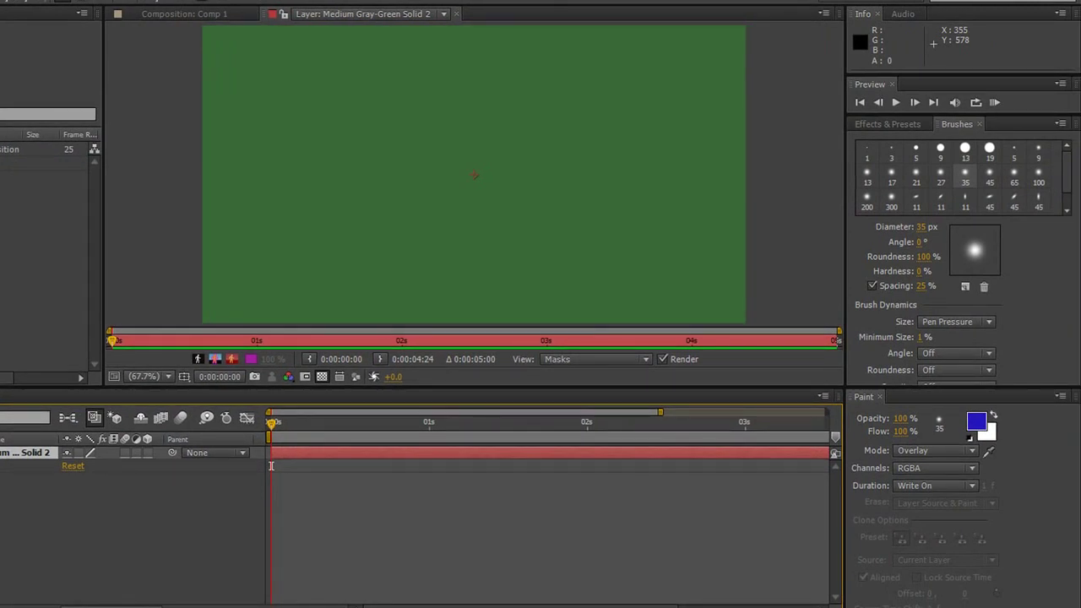
# - Set paint Duration to Constant and scrub the time to about 3 seconds and back
pyautogui.click(935, 485)
pyautogui.click(920, 473)
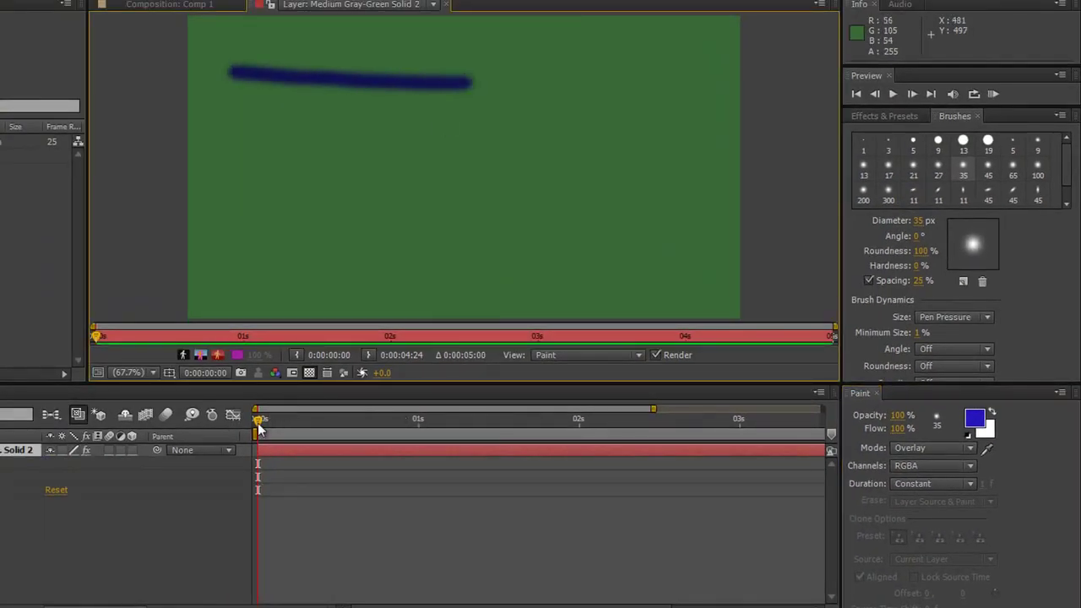
pyautogui.moveTo(259, 427); pyautogui.dragTo(823, 408)
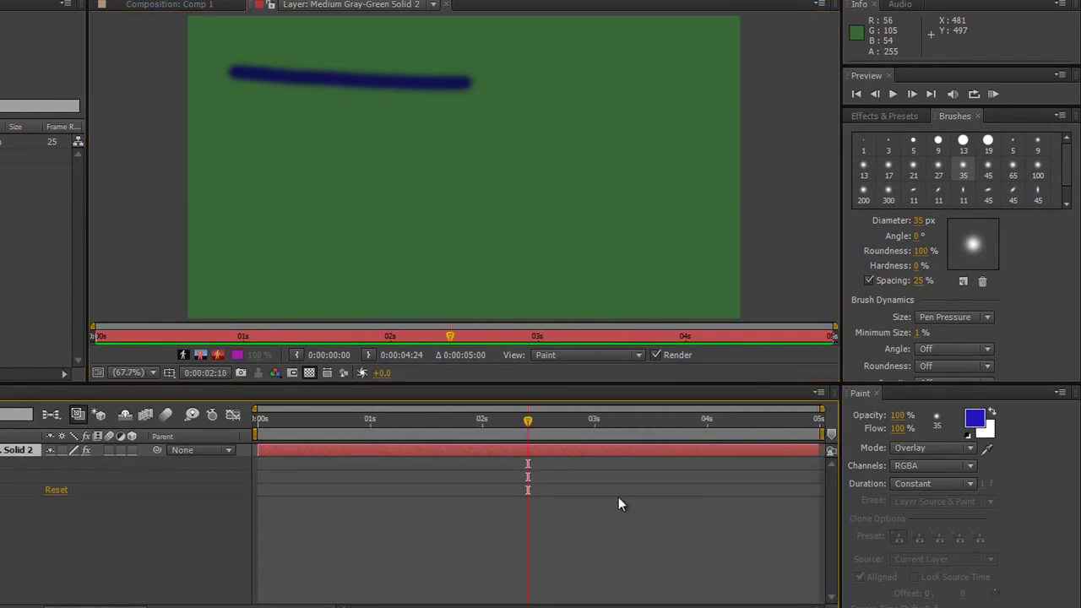
pyautogui.moveTo(540, 418); pyautogui.dragTo(356, 451)
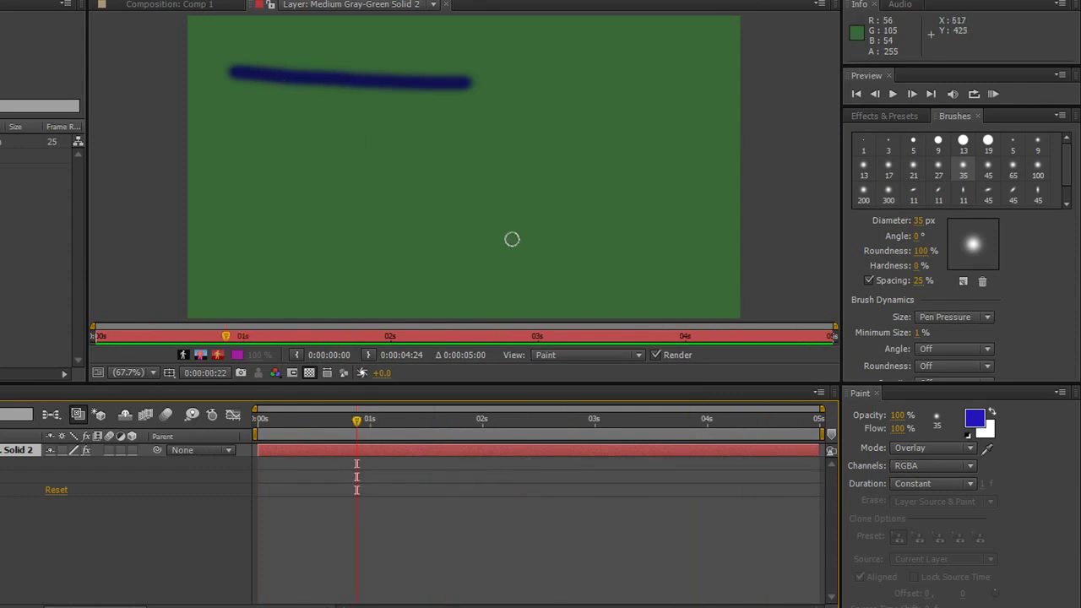
# - Set paint Duration to Write On and move the time back a couple of frames
pyautogui.click(972, 487)
pyautogui.click(952, 521)
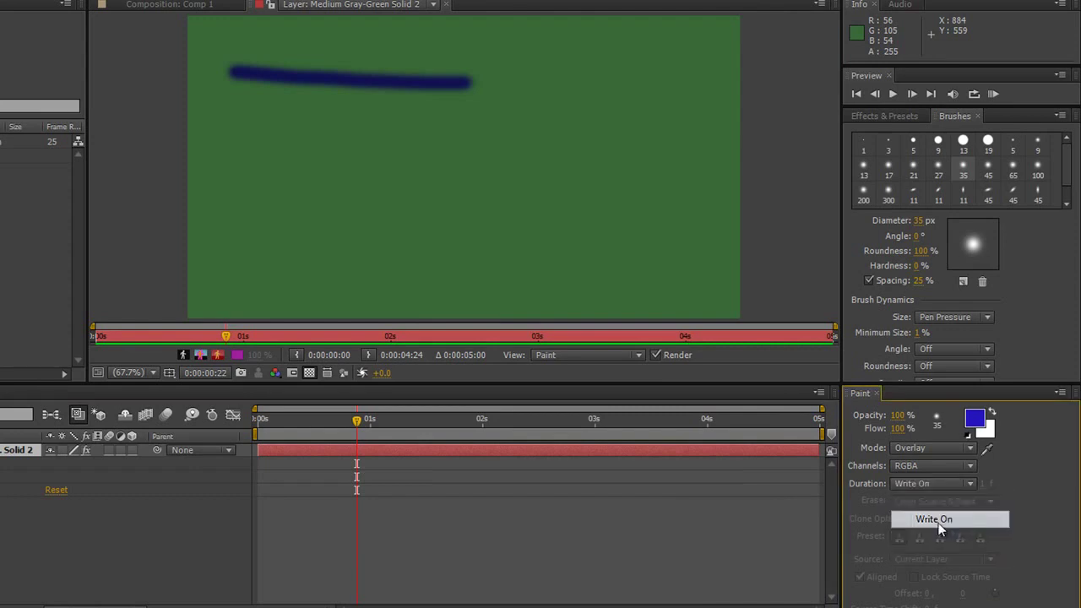
pyautogui.moveTo(359, 418); pyautogui.dragTo(242, 433)
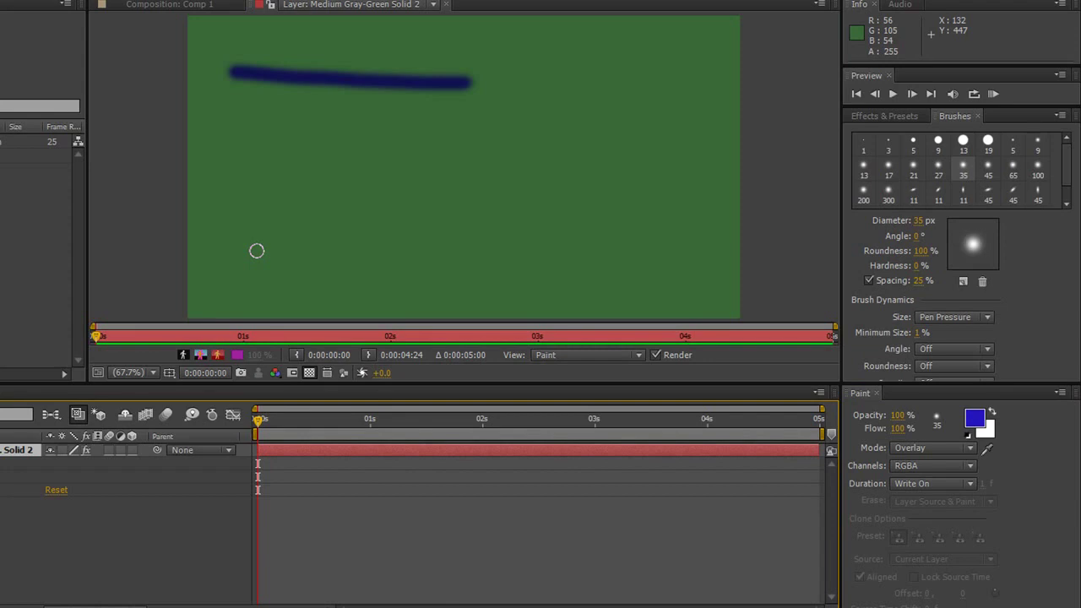
# - Paint a looping blue stroke across the solid and preview it writing on
pyautogui.moveTo(248, 226)
pyautogui.mouseDown()
pyautogui.moveTo(299, 256)
pyautogui.moveTo(376, 203)
pyautogui.moveTo(605, 258)
pyautogui.mouseUp()
pyautogui.hotkey('ctrl', 'z')
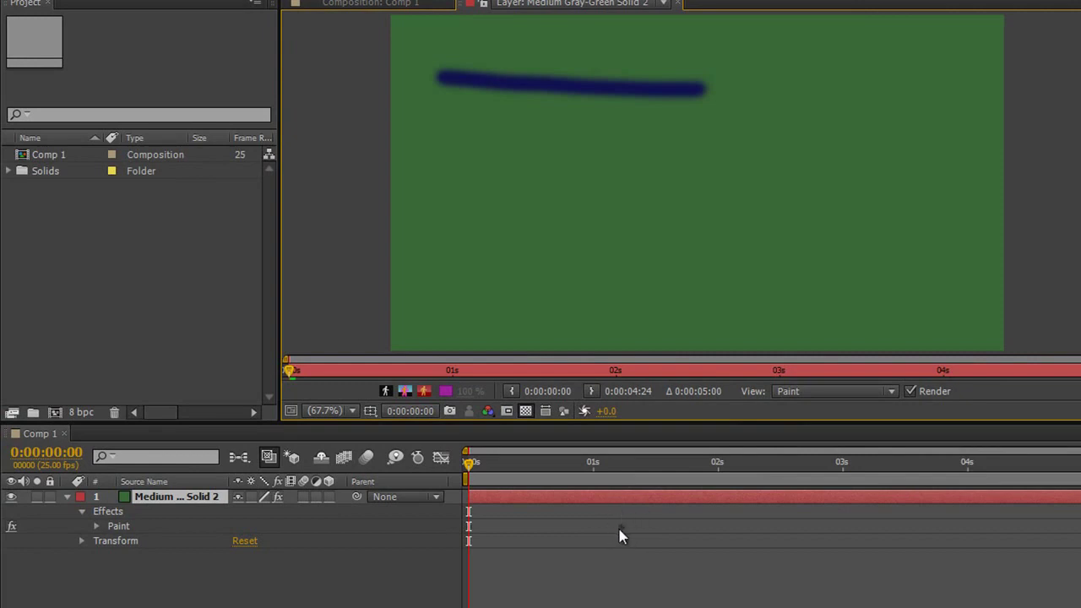
pyautogui.press('space')
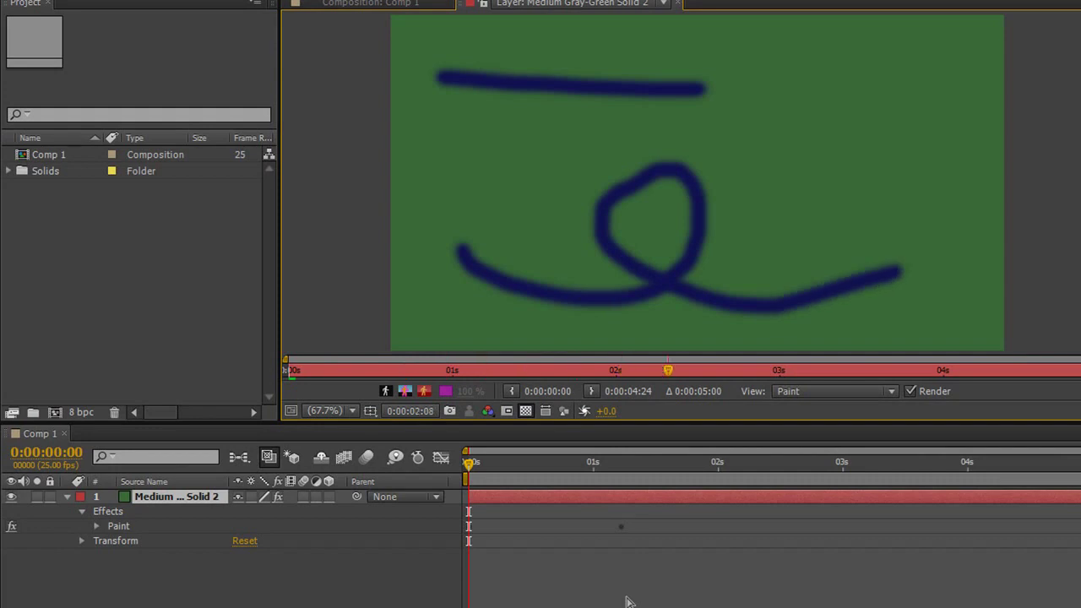
pyautogui.press('space')
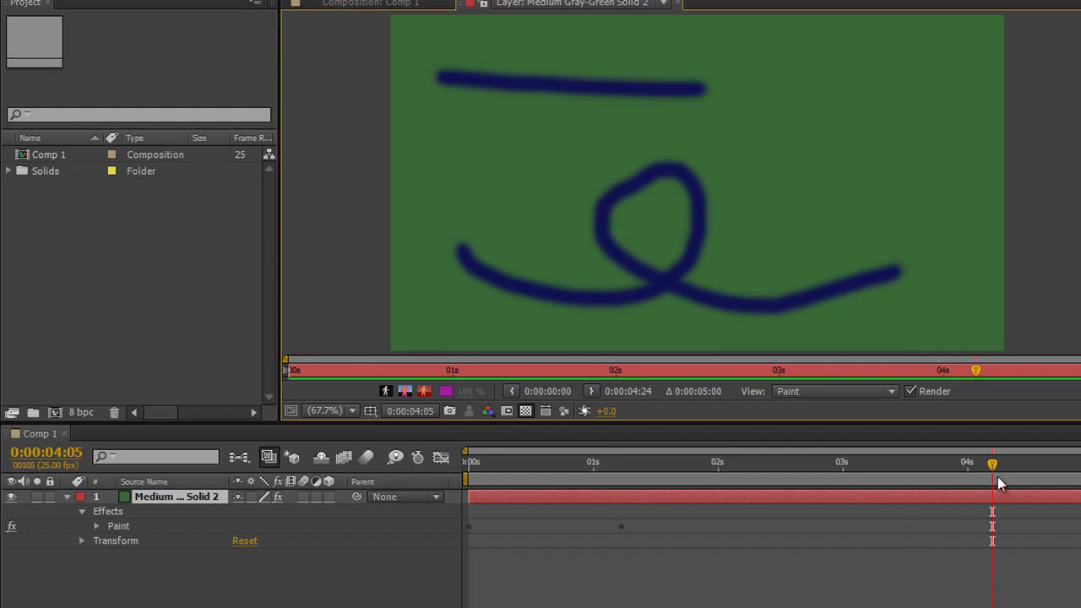
# - At the start frame, set the paint colour to magenta FF56F9 and the blend mode to Normal
pyautogui.moveTo(997, 478); pyautogui.dragTo(404, 510)
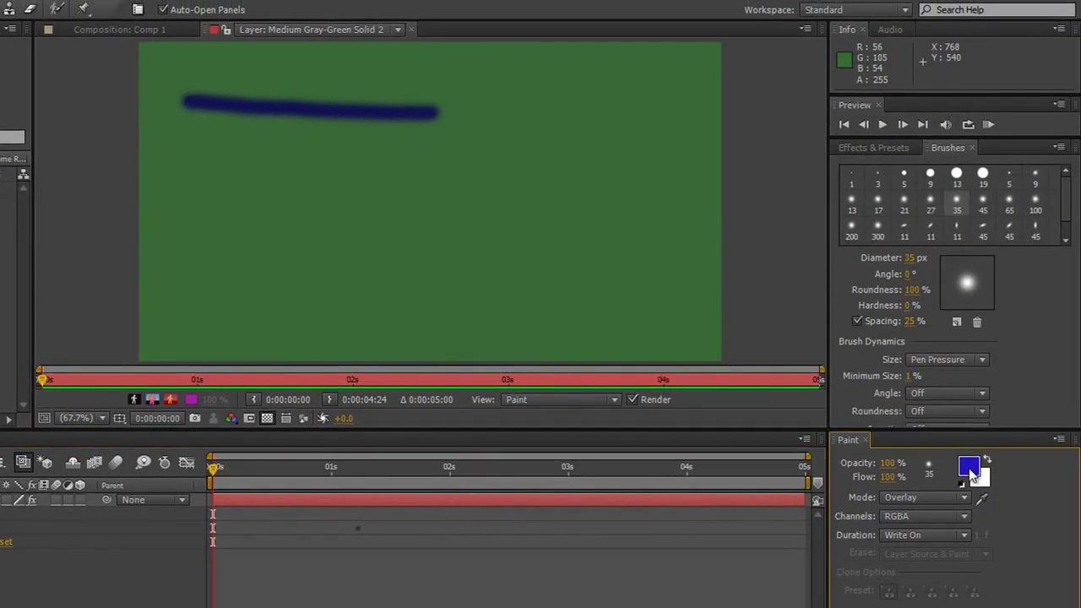
pyautogui.click(973, 475)
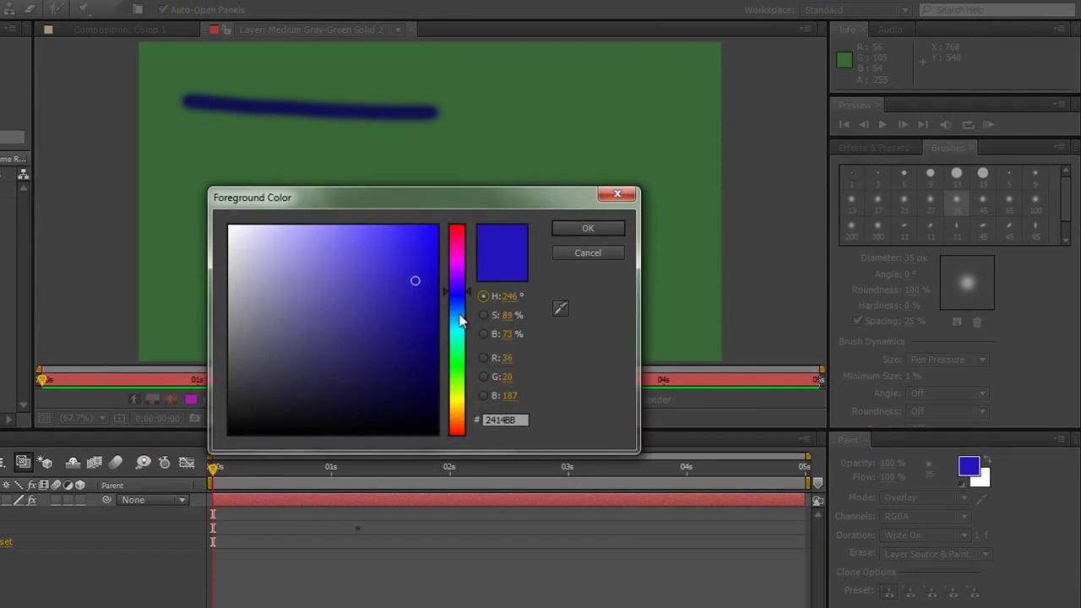
pyautogui.moveTo(462, 321); pyautogui.dragTo(463, 373)
pyautogui.moveTo(402, 247); pyautogui.dragTo(398, 231)
pyautogui.click(458, 258)
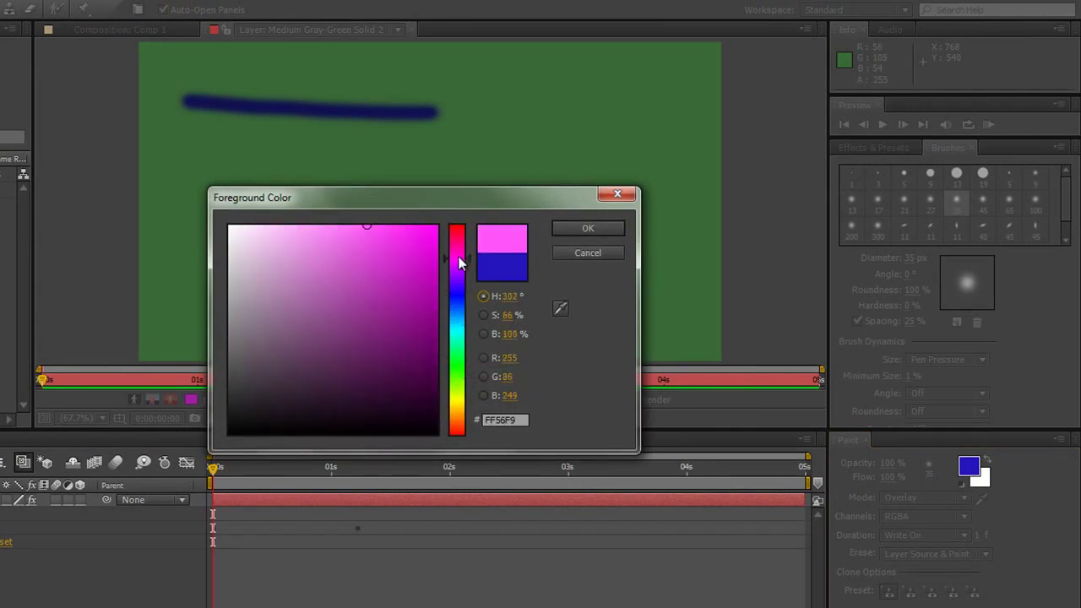
pyautogui.click(396, 228)
pyautogui.click(562, 227)
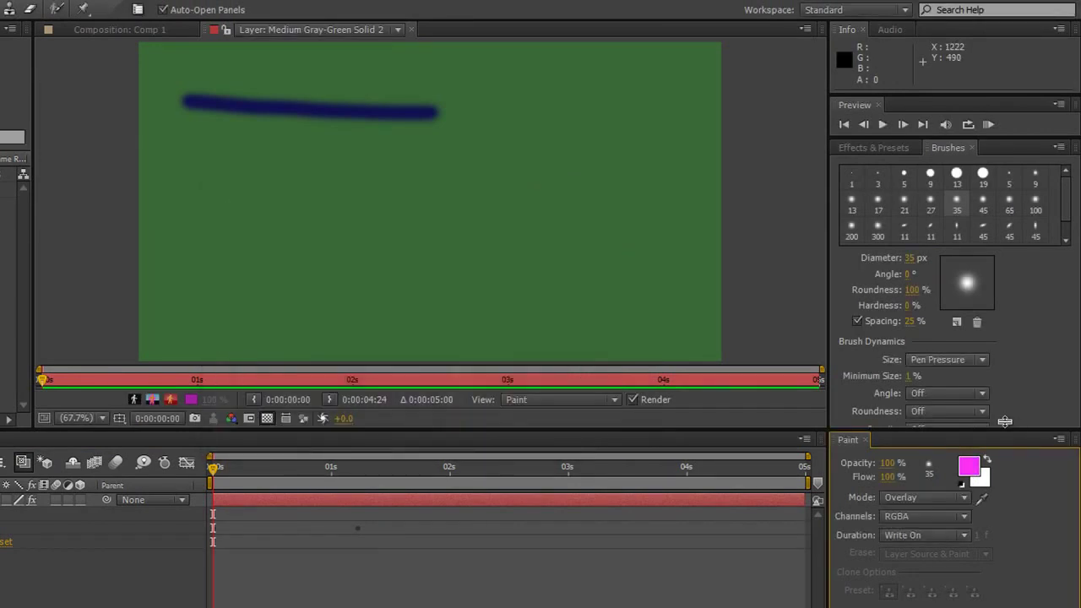
pyautogui.click(963, 499)
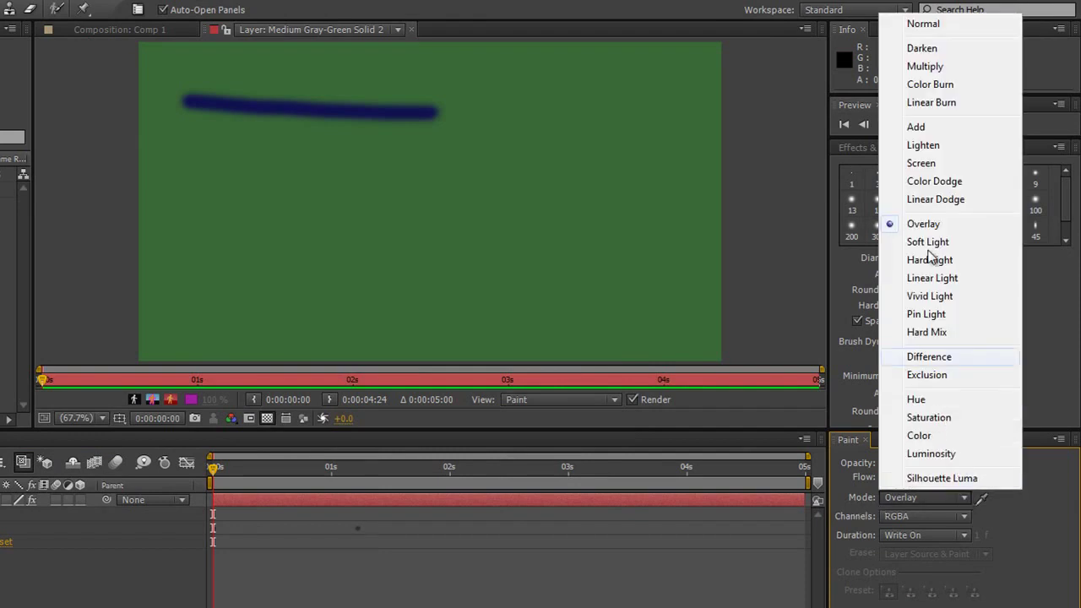
pyautogui.click(927, 23)
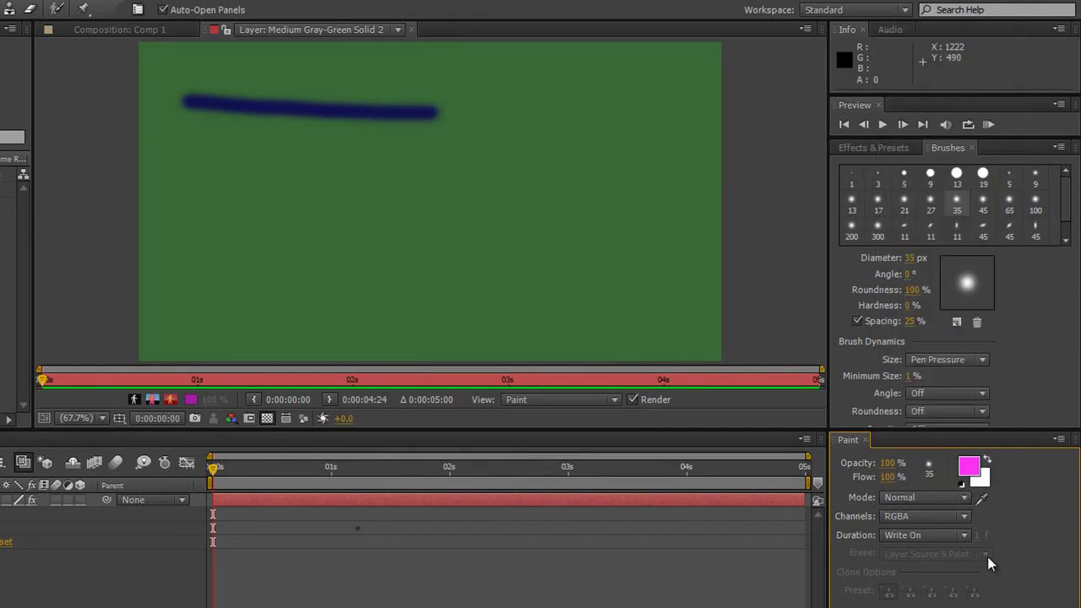
# - With Single Frame duration, paint a magenta stroke and step frames to confirm it lasts one frame
pyautogui.click(961, 536)
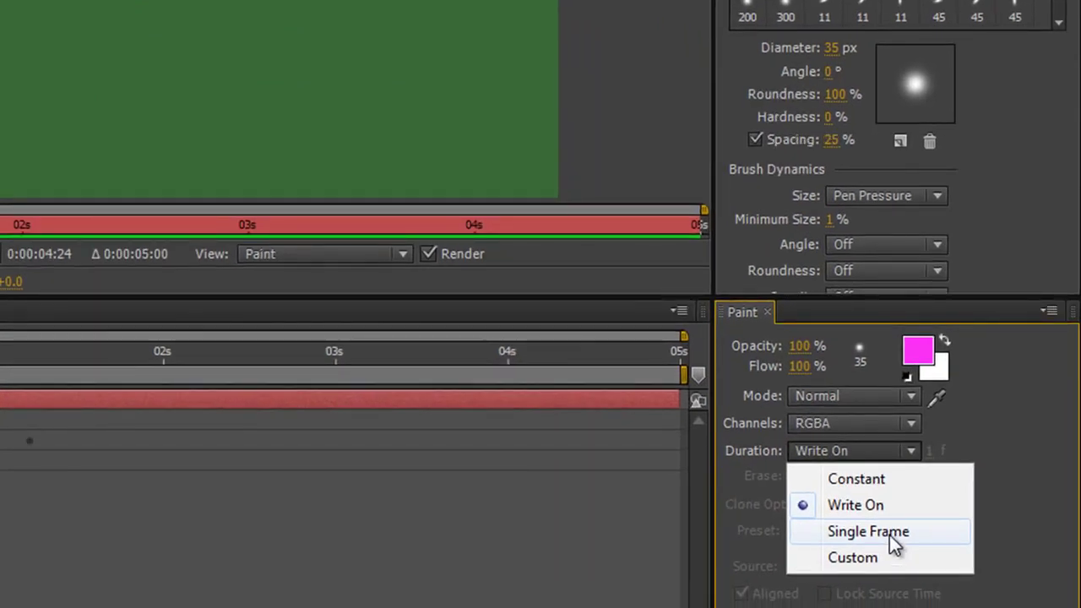
pyautogui.click(890, 535)
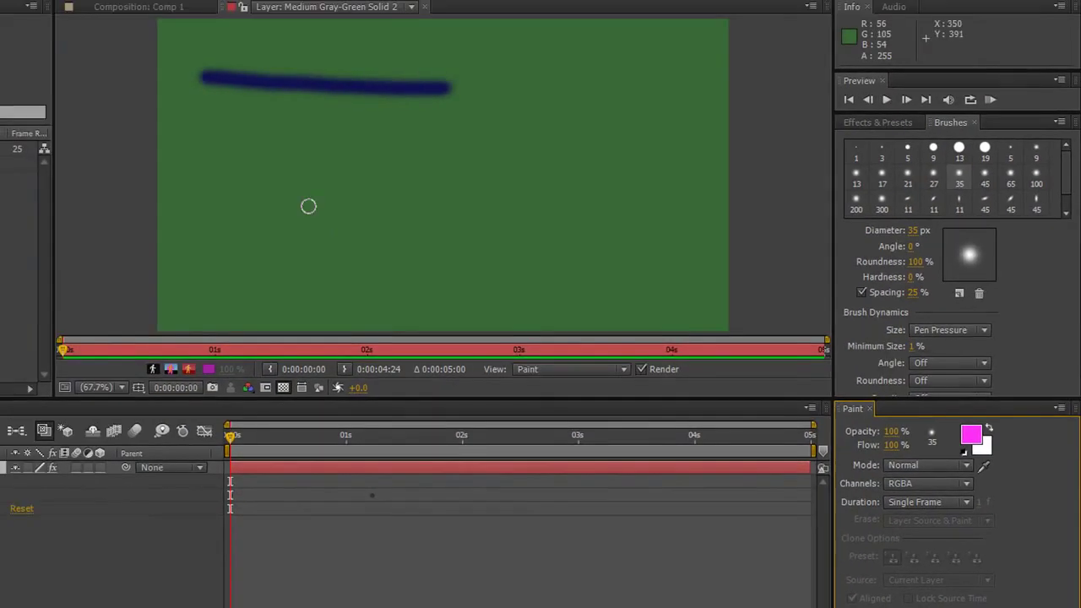
pyautogui.moveTo(222, 193)
pyautogui.mouseDown()
pyautogui.moveTo(557, 190)
pyautogui.moveTo(591, 135)
pyautogui.moveTo(628, 251)
pyautogui.moveTo(397, 250)
pyautogui.mouseUp()
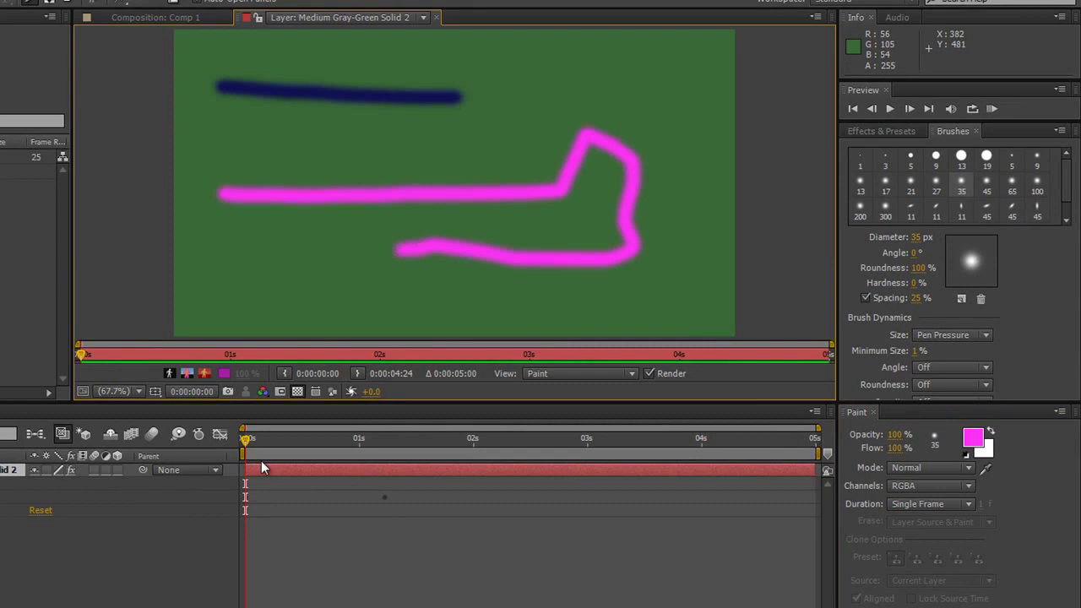
pyautogui.press('pagedown')
pyautogui.press('pageup')
pyautogui.press('pagedown')
pyautogui.press('pageup')
pyautogui.press('pagedown')
pyautogui.press('pageup')
# - Switch Channels to Alpha, paint over the stroke's top, and step frames to check the hole
pyautogui.click(969, 487)
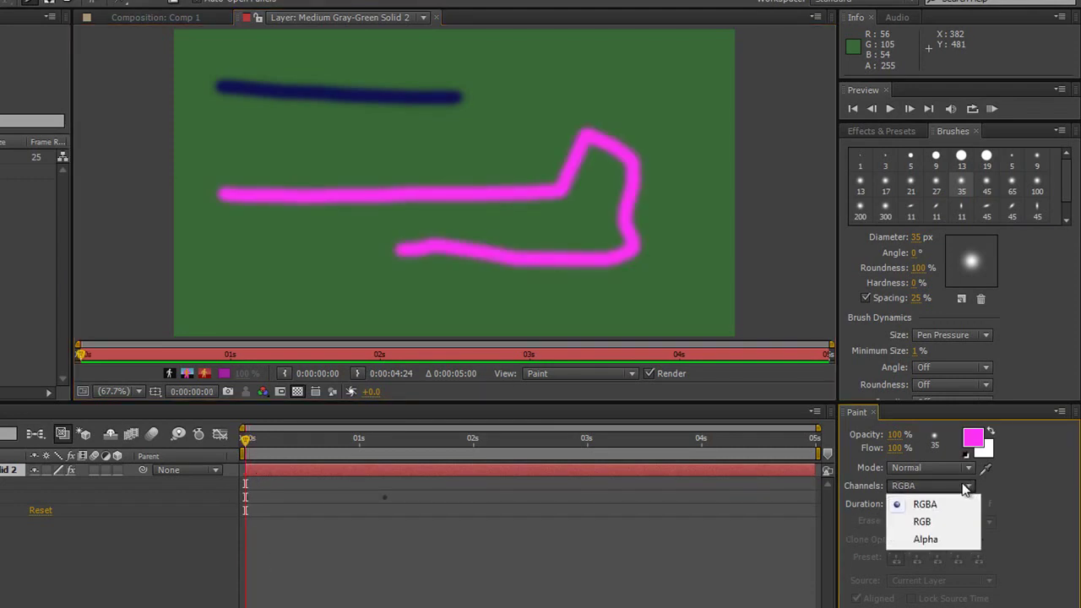
pyautogui.click(935, 539)
pyautogui.moveTo(560, 106)
pyautogui.mouseDown()
pyautogui.moveTo(589, 142)
pyautogui.moveTo(596, 132)
pyautogui.moveTo(591, 139)
pyautogui.mouseUp()
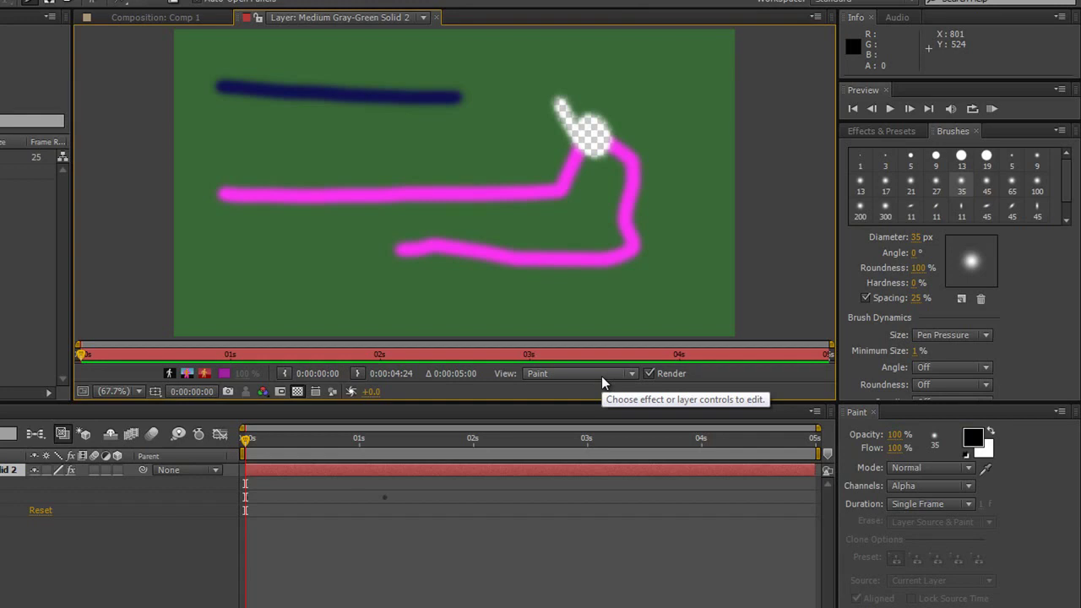
pyautogui.press('pagedown')
pyautogui.press('pageup')
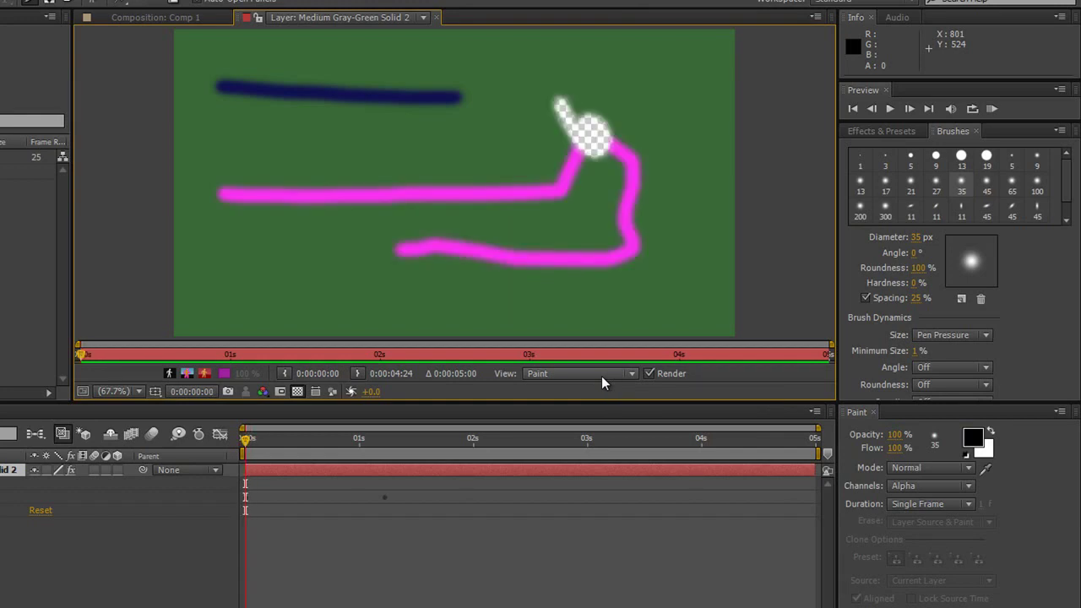
pyautogui.press('pagedown')
pyautogui.press('pageup')
pyautogui.press('pagedown')
pyautogui.press('pageup')
pyautogui.press('pagedown')
pyautogui.press('pageup')
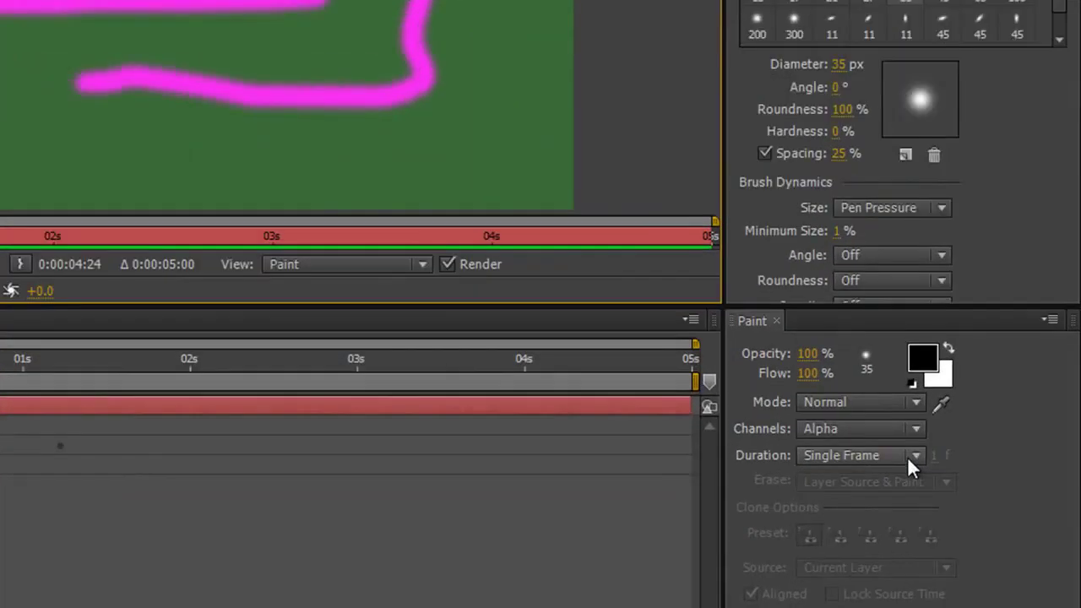
# - Set paint Duration to Custom 10 frames, paint a looping stroke, and play past frame 10
pyautogui.click(963, 503)
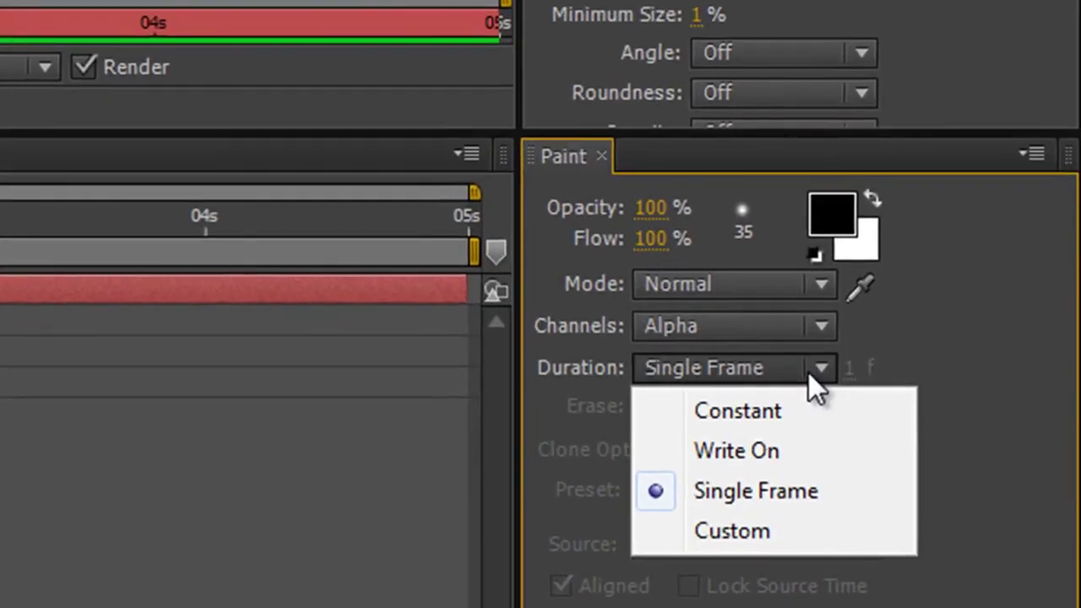
pyautogui.click(748, 531)
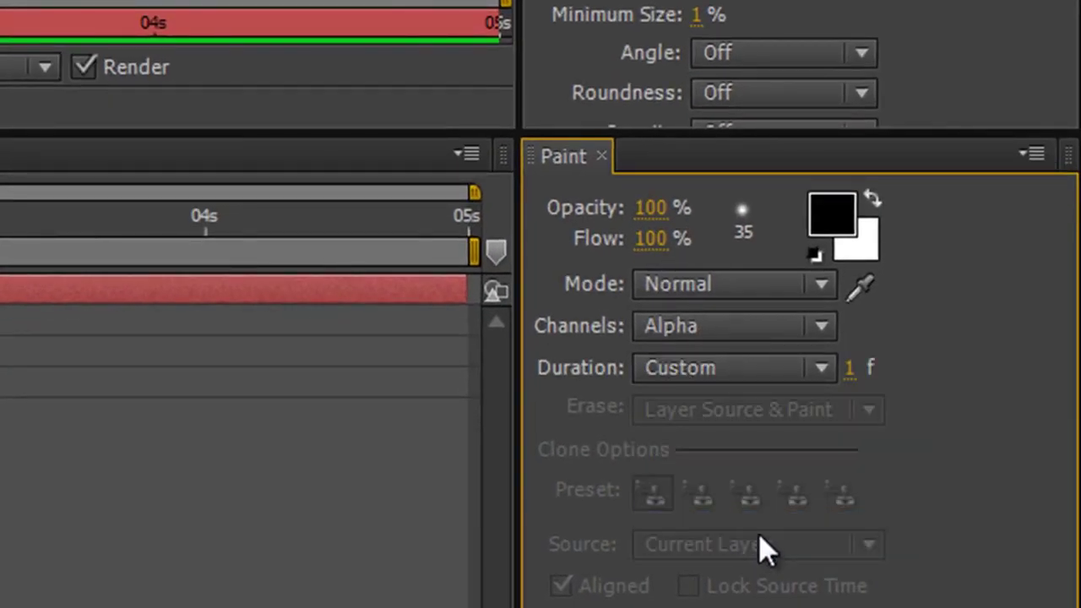
pyautogui.click(847, 372)
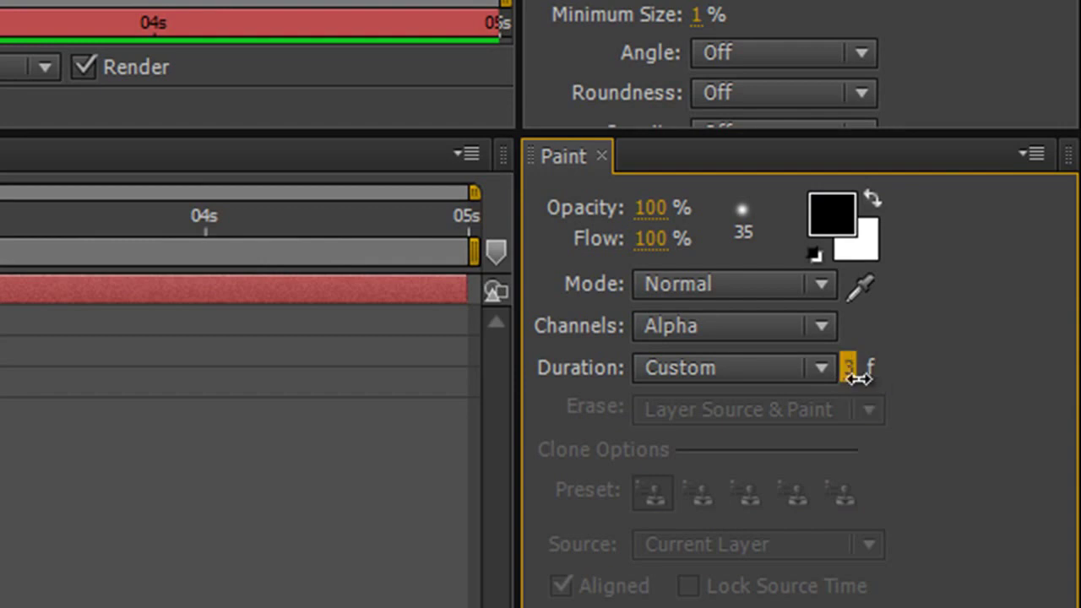
pyautogui.write('10')
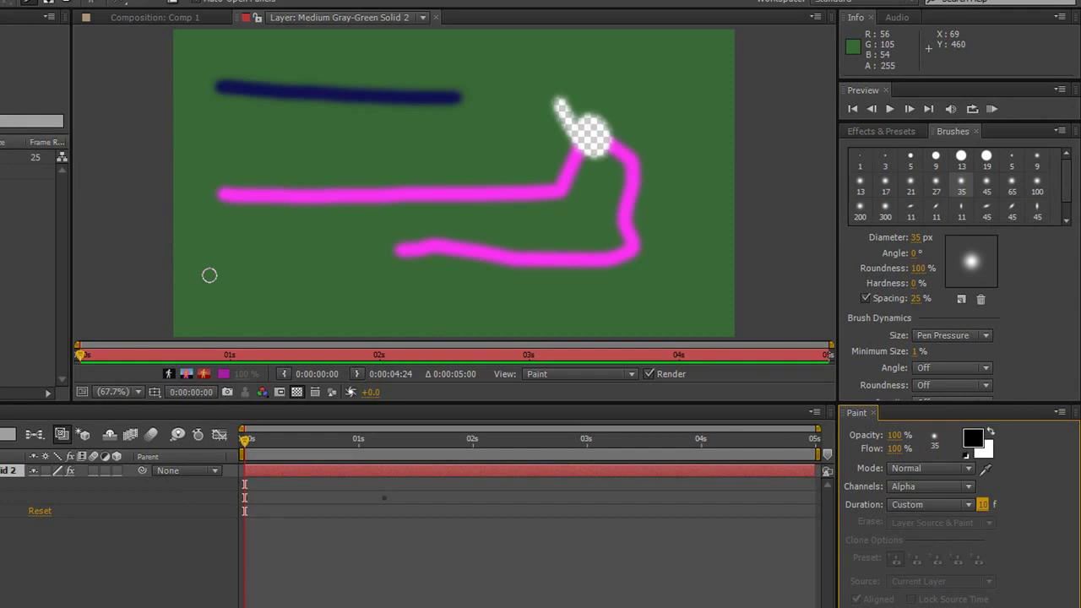
pyautogui.moveTo(209, 276)
pyautogui.mouseDown()
pyautogui.moveTo(570, 316)
pyautogui.moveTo(642, 286)
pyautogui.moveTo(679, 195)
pyautogui.moveTo(620, 74)
pyautogui.moveTo(499, 97)
pyautogui.moveTo(432, 145)
pyautogui.moveTo(352, 132)
pyautogui.moveTo(236, 161)
pyautogui.moveTo(199, 198)
pyautogui.moveTo(286, 182)
pyautogui.moveTo(336, 197)
pyautogui.moveTo(245, 243)
pyautogui.moveTo(428, 235)
pyautogui.moveTo(508, 177)
pyautogui.moveTo(527, 240)
pyautogui.mouseUp()
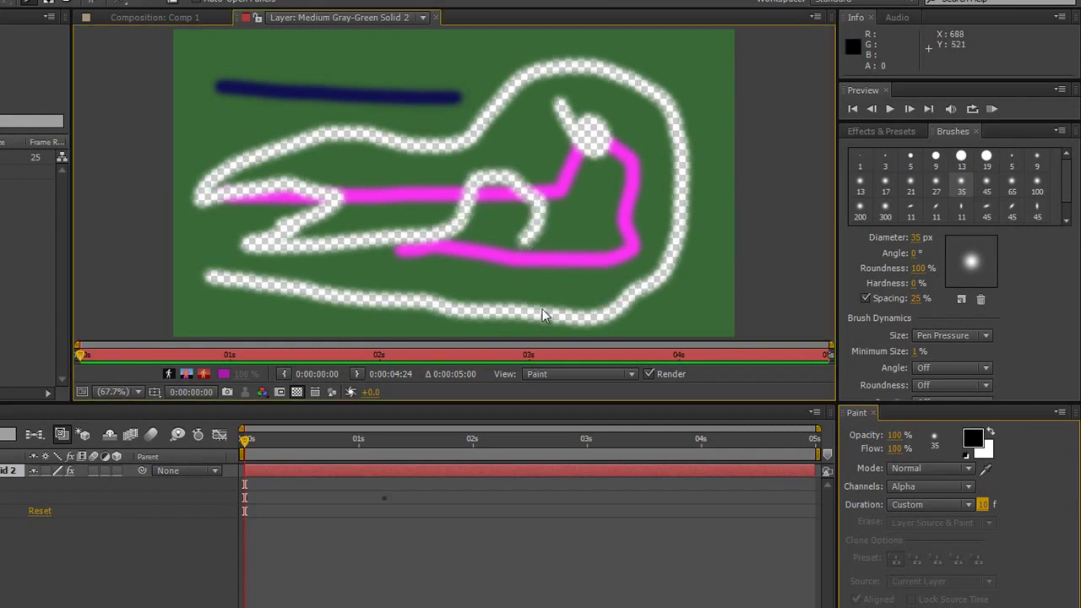
pyautogui.click(565, 568)
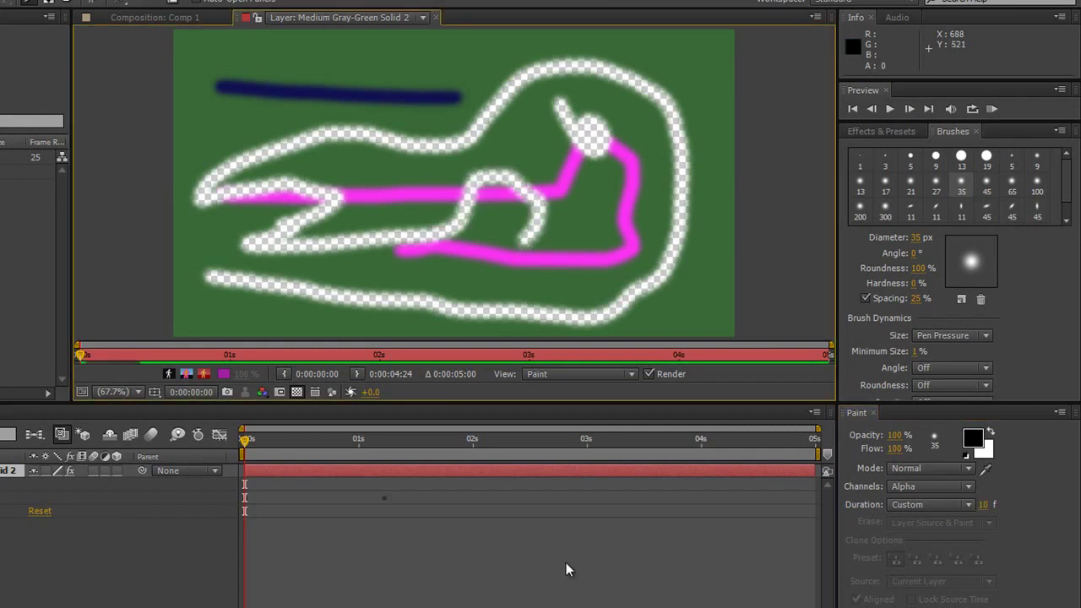
pyautogui.press('space')
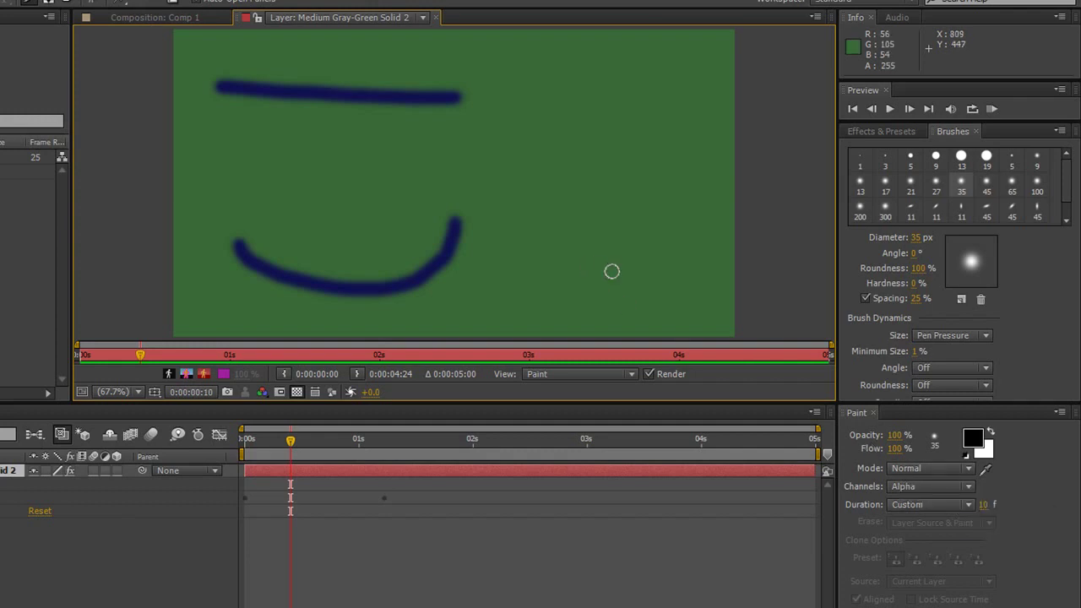
# - Set Duration back to Write On, expand Paint to show Brush 1–5, and enlarge the timeline
pyautogui.click(968, 505)
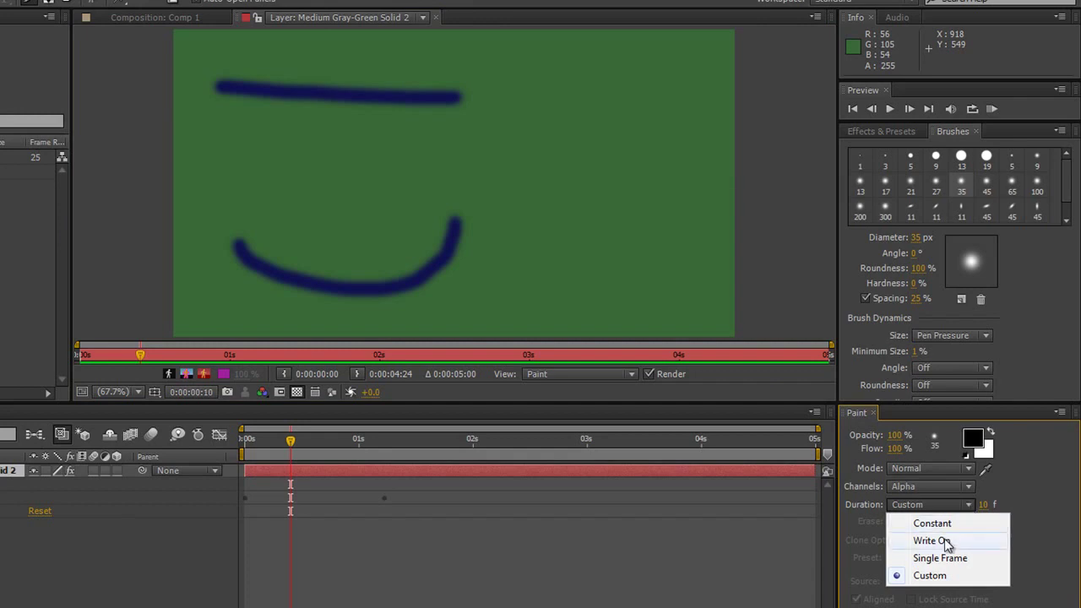
pyautogui.click(945, 541)
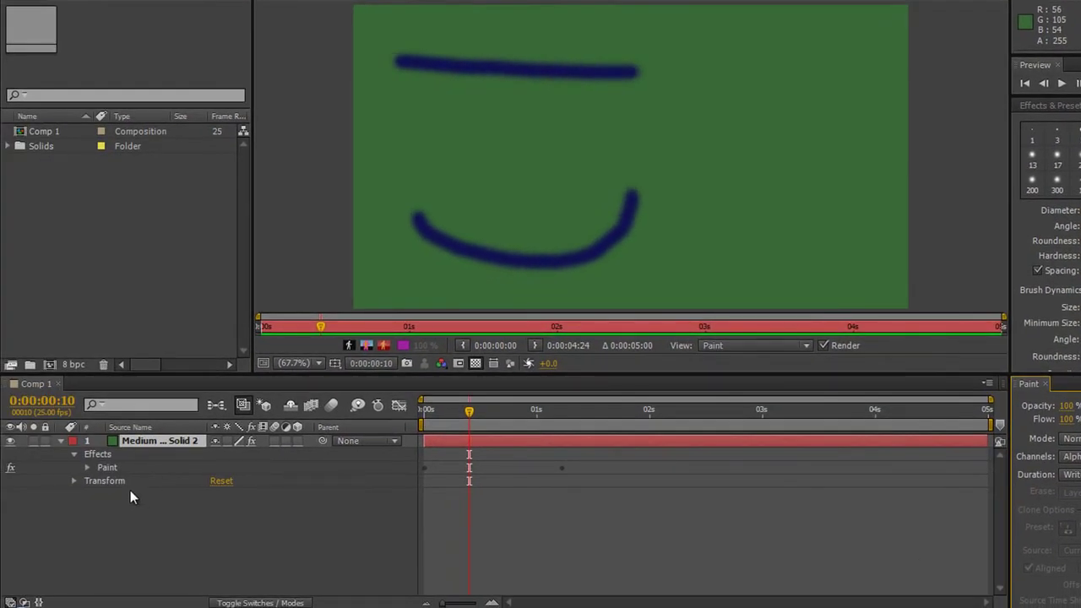
pyautogui.click(87, 467)
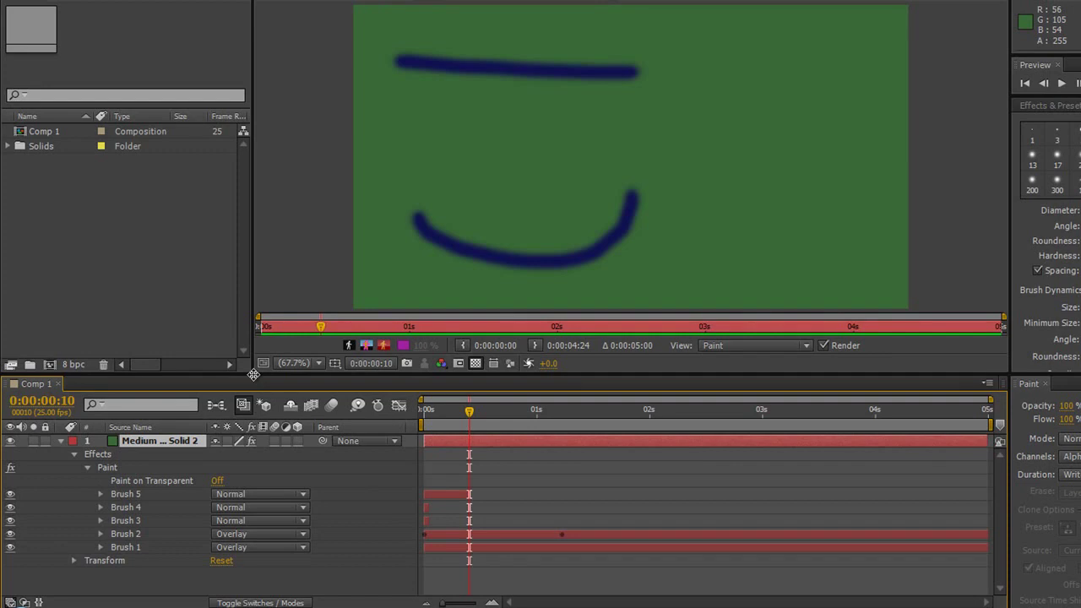
pyautogui.moveTo(253, 374); pyautogui.dragTo(254, 307)
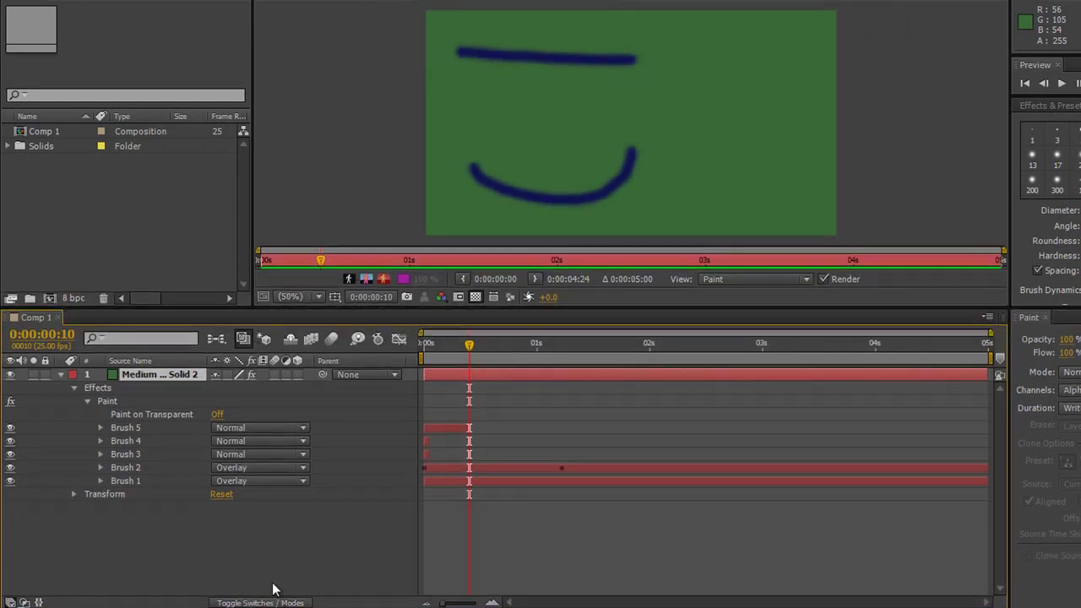
# - Expand Brush 1, select its Path, and drag the top stroke further right in the viewer
pyautogui.click(101, 481)
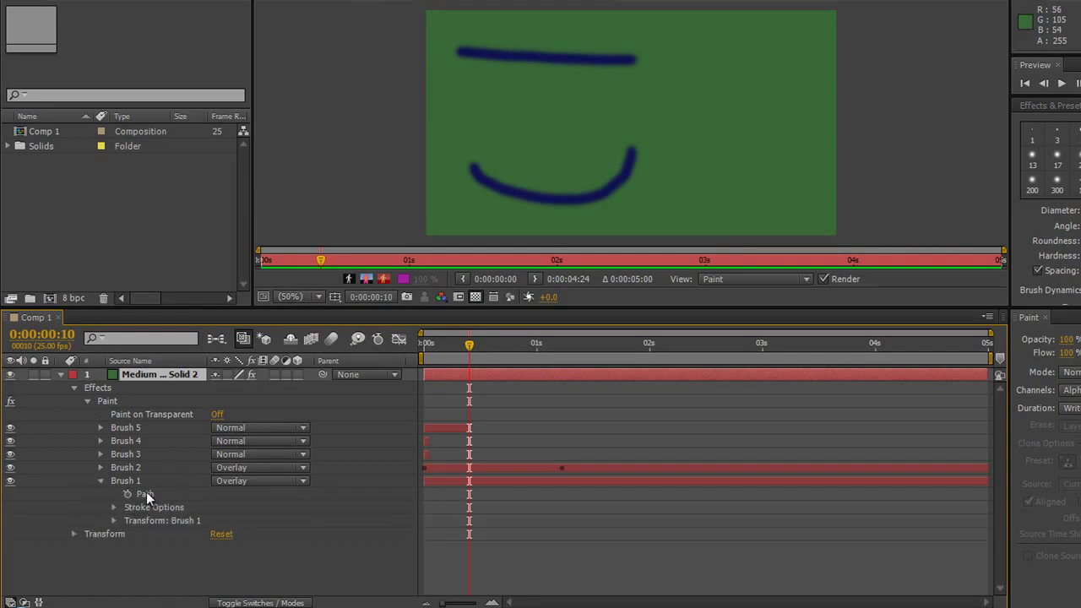
pyautogui.click(146, 492)
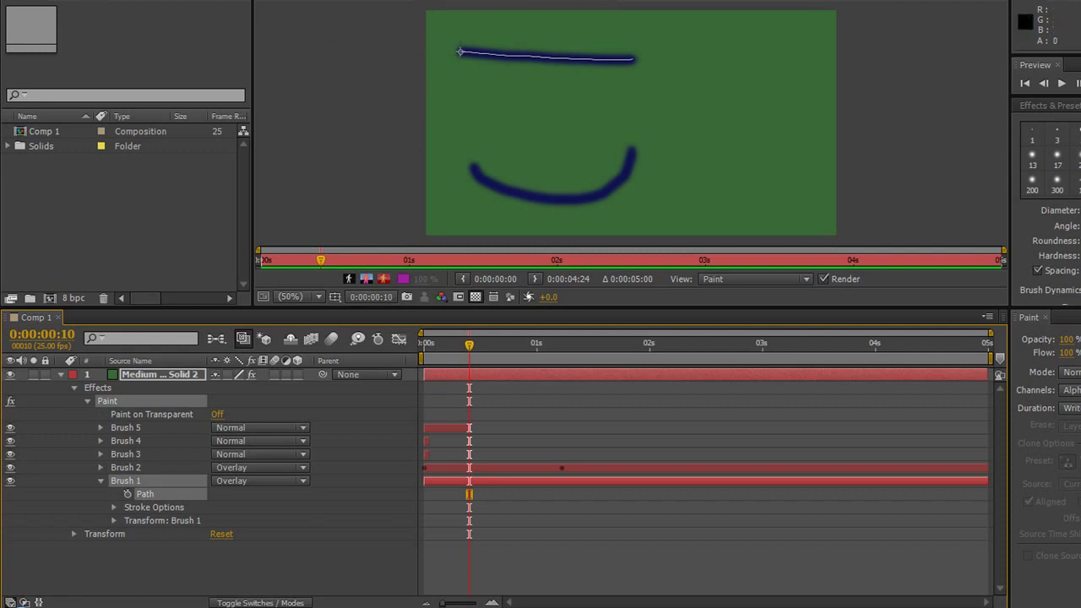
pyautogui.click(39, 152)
pyautogui.click(172, 498)
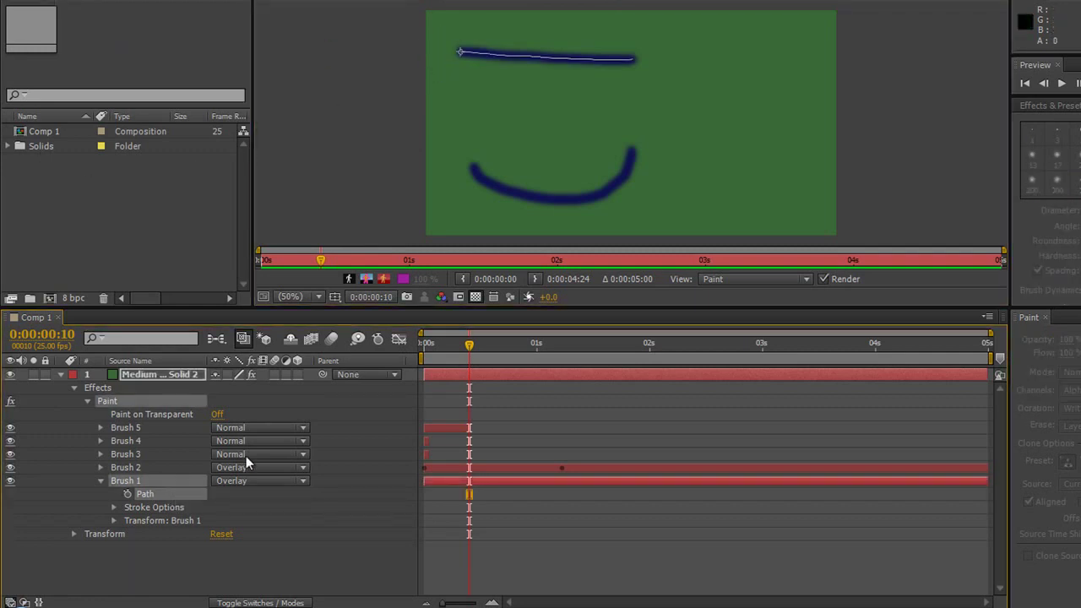
pyautogui.moveTo(608, 61)
pyautogui.mouseDown()
pyautogui.moveTo(611, 84)
pyautogui.moveTo(731, 57)
pyautogui.moveTo(690, 103)
pyautogui.moveTo(707, 62)
pyautogui.moveTo(697, 123)
pyautogui.moveTo(651, 59)
pyautogui.moveTo(745, 60)
pyautogui.moveTo(667, 120)
pyautogui.moveTo(682, 65)
pyautogui.moveTo(669, 39)
pyautogui.moveTo(711, 53)
pyautogui.moveTo(597, 54)
pyautogui.moveTo(793, 43)
pyautogui.moveTo(781, 68)
pyautogui.moveTo(747, 46)
pyautogui.moveTo(701, 80)
pyautogui.moveTo(736, 50)
pyautogui.mouseUp()
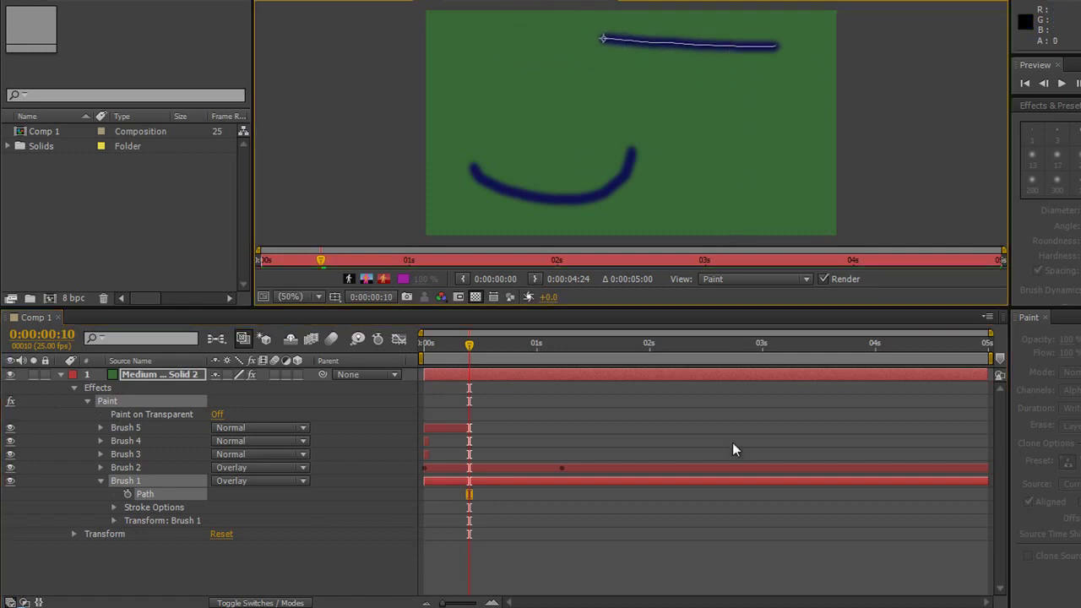
# - Expand Brush 1's Stroke Options and scrub Start to 21.0%
pyautogui.click(115, 507)
pyautogui.scroll(-2, 211, 498)
pyautogui.scroll(-1, 333, 469)
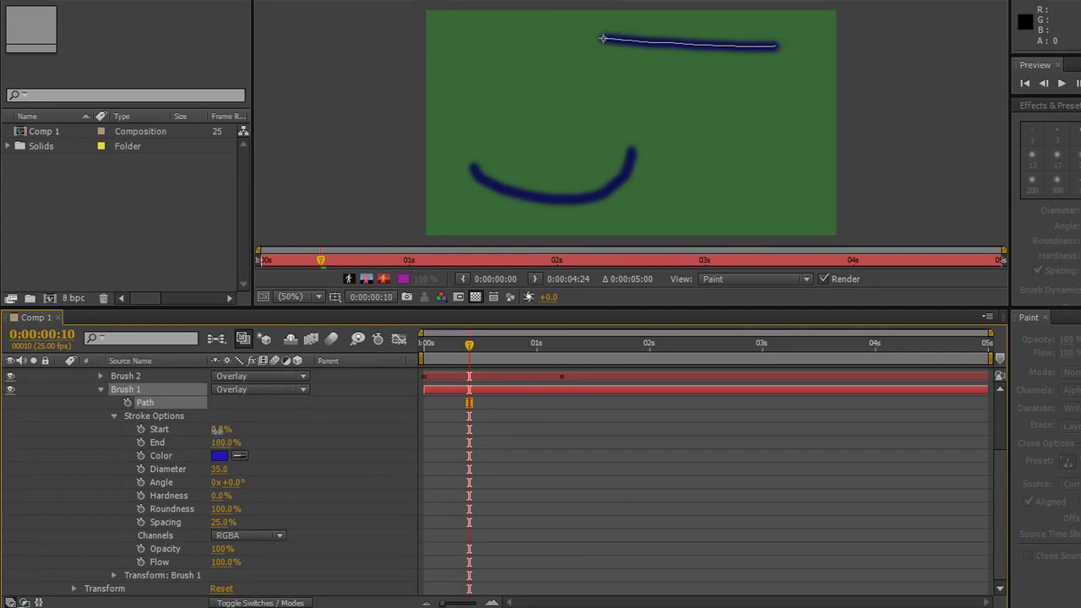
pyautogui.moveTo(221, 436)
pyautogui.mouseDown()
pyautogui.moveTo(313, 441)
pyautogui.moveTo(207, 445)
pyautogui.moveTo(258, 450)
pyautogui.mouseUp()
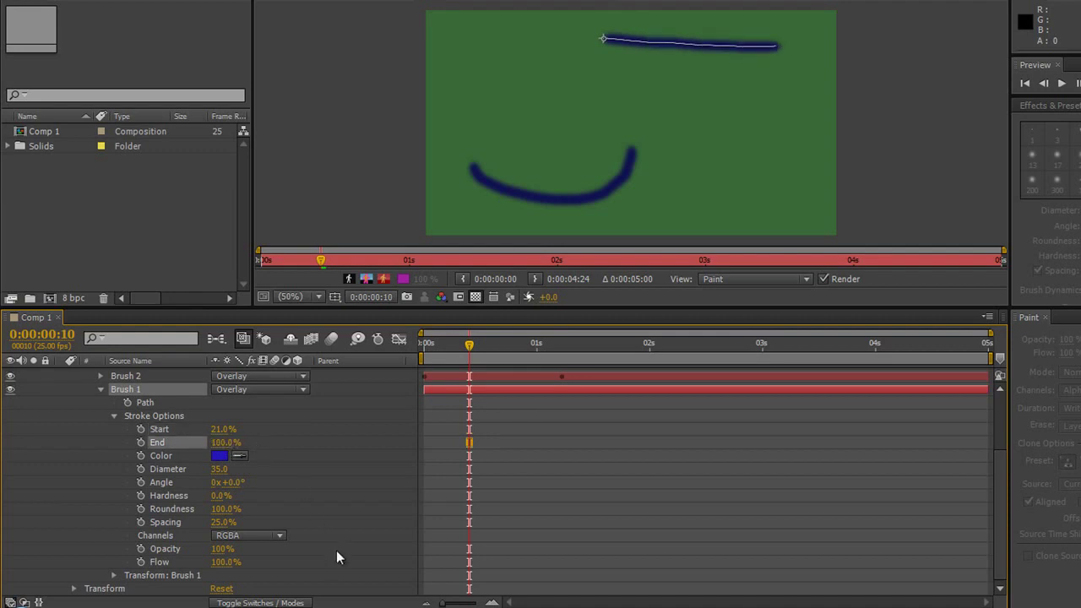
# - Recolour Brush 1's stroke to light cyan 5AE5C2
pyautogui.click(219, 456)
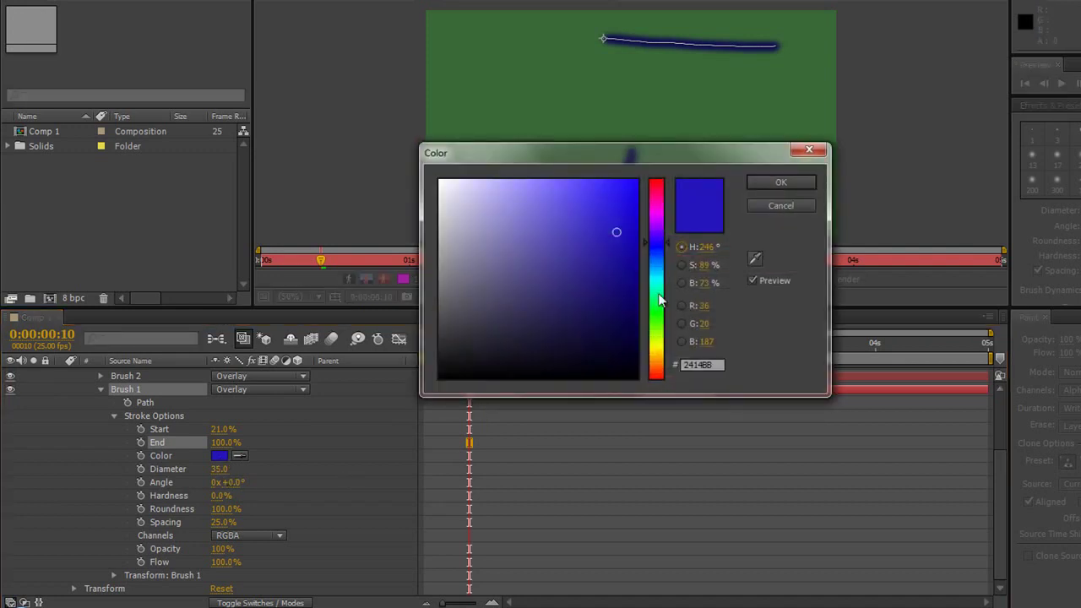
pyautogui.moveTo(660, 300); pyautogui.dragTo(657, 289)
pyautogui.moveTo(604, 257)
pyautogui.mouseDown()
pyautogui.moveTo(532, 237)
pyautogui.moveTo(560, 196)
pyautogui.mouseUp()
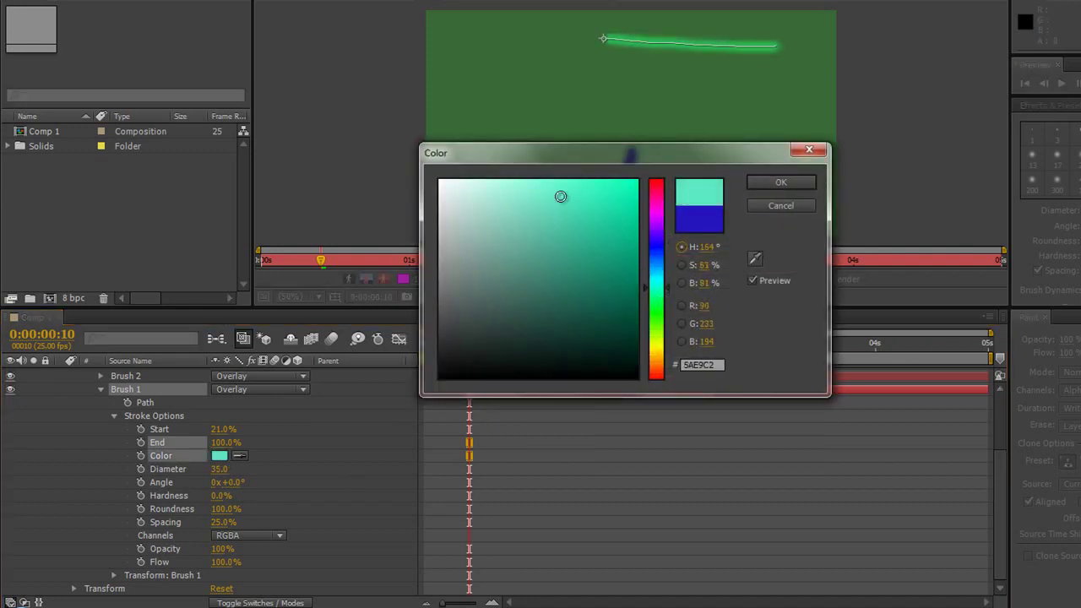
pyautogui.click(796, 189)
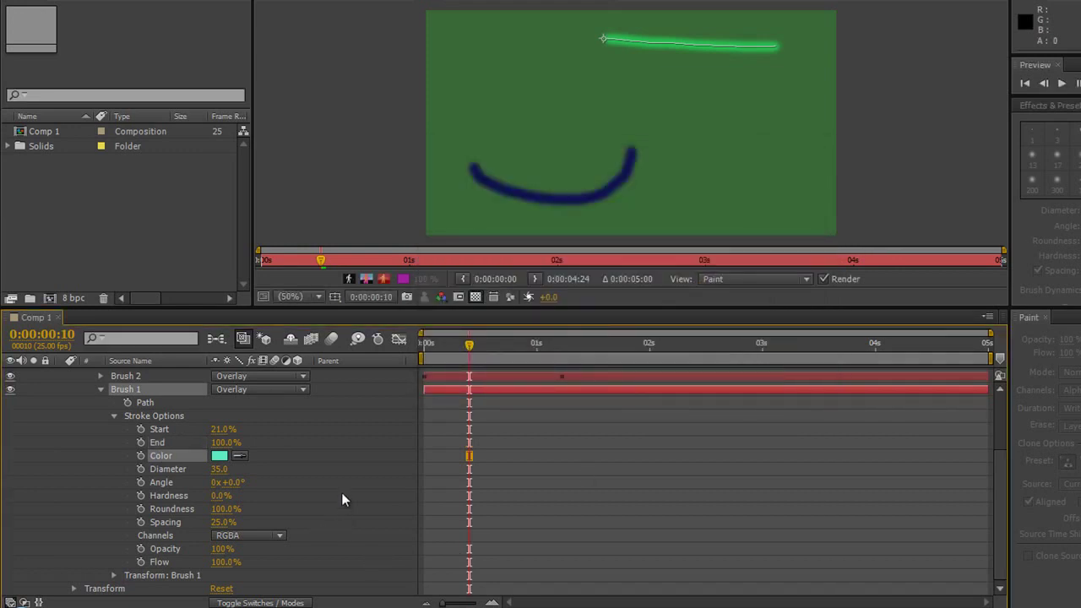
# - Set Brush 1's blend mode to Normal and collapse its properties
pyautogui.scroll(2, 341, 489)
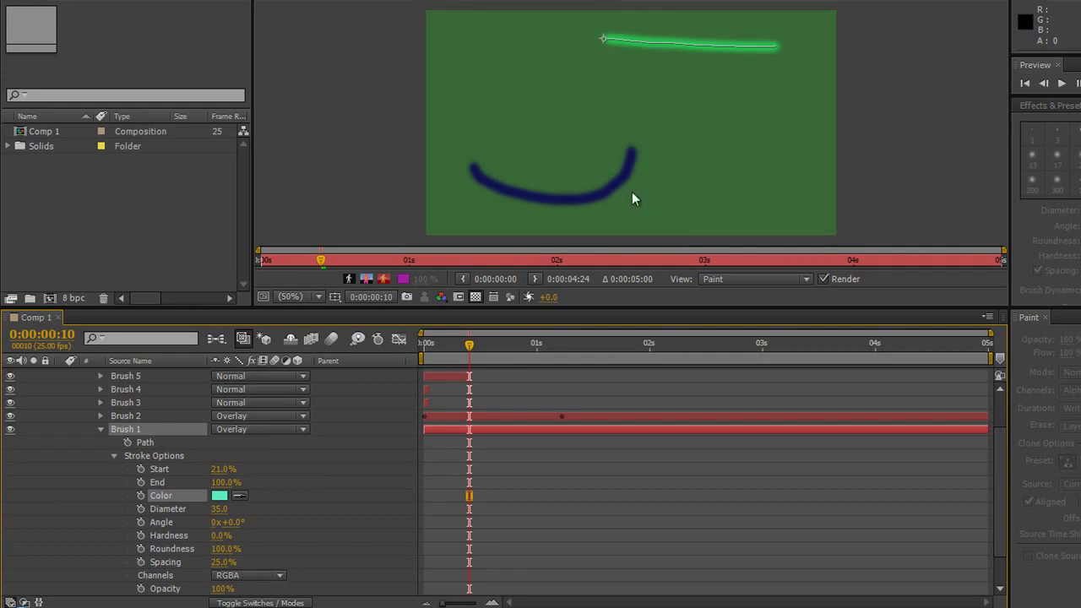
pyautogui.click(300, 429)
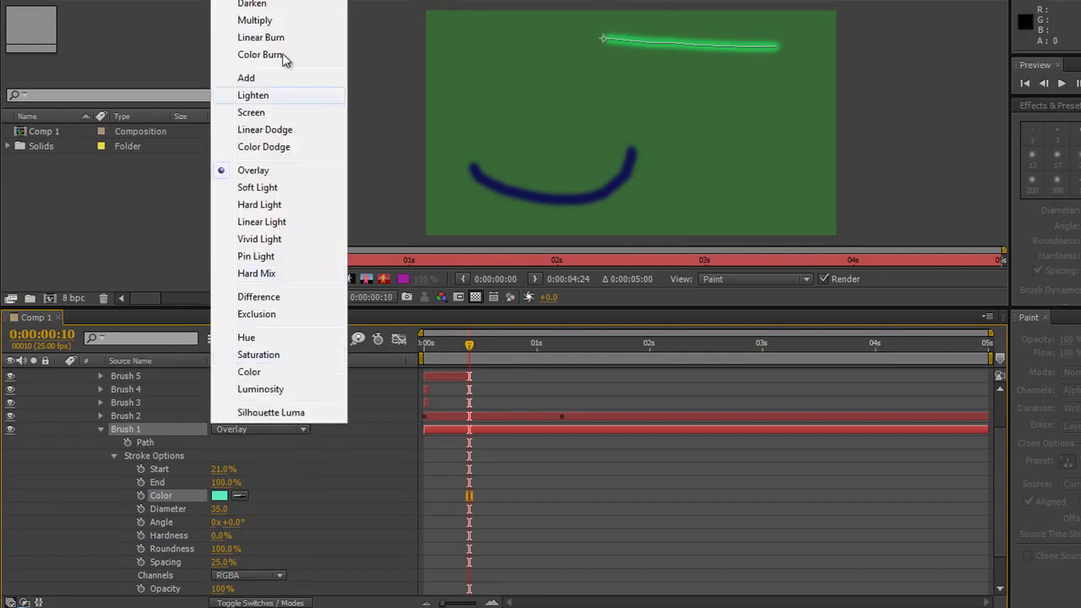
pyautogui.click(253, 4)
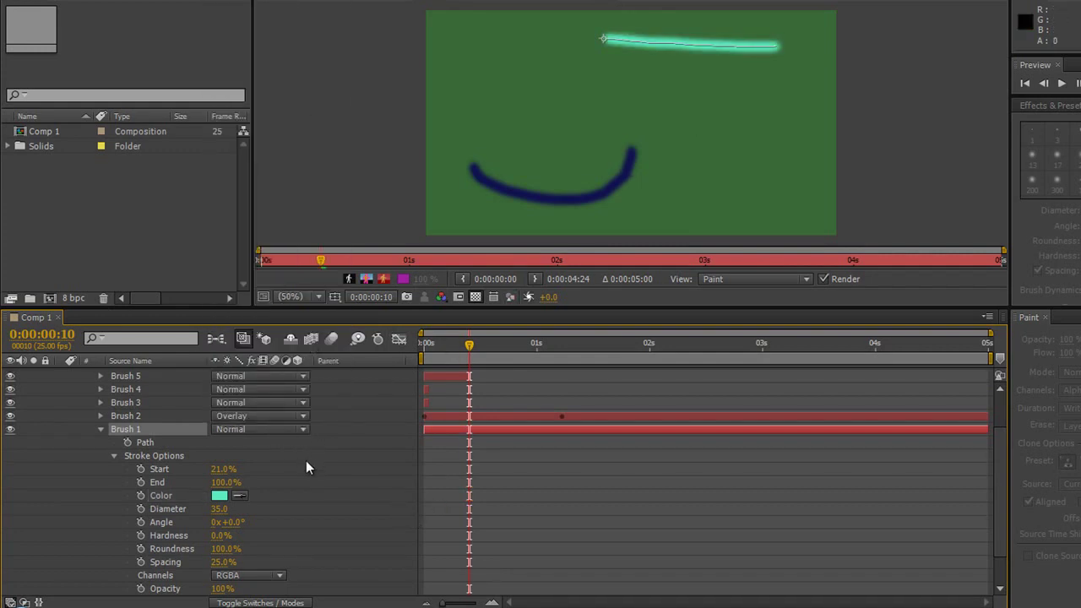
pyautogui.click(100, 429)
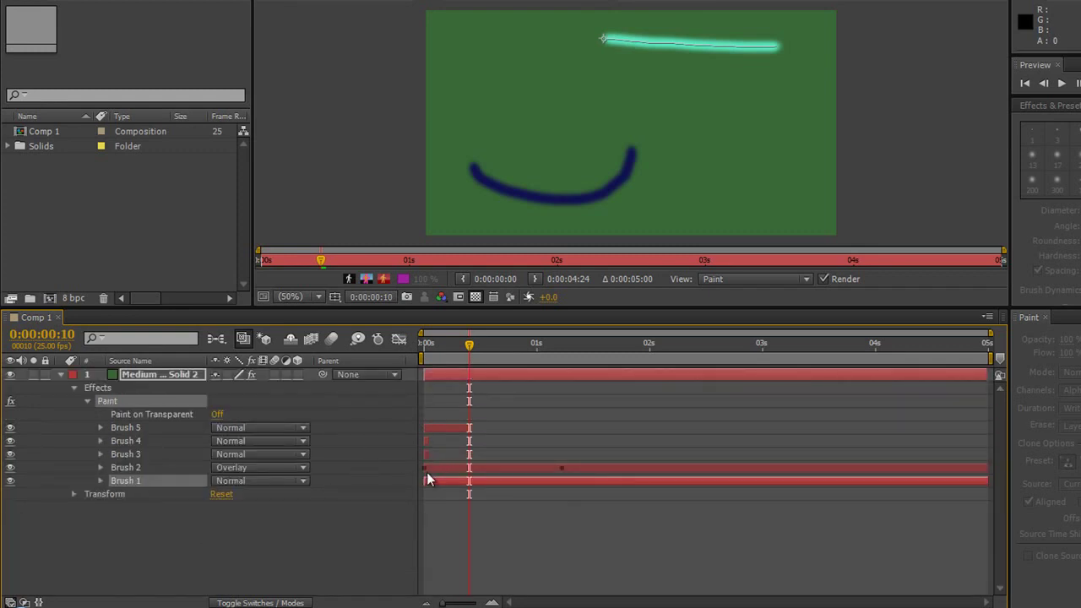
# - Reveal Brush 2's Stroke Options and scrub to check End rising from 0% to 100% by 1:06
pyautogui.click(101, 467)
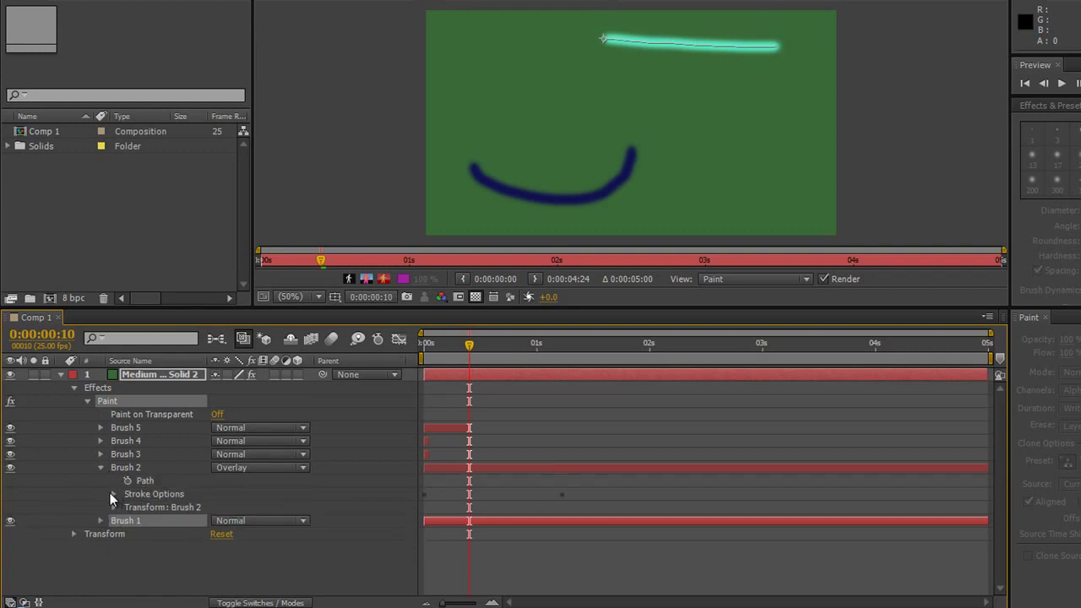
pyautogui.scroll(-3, 124, 539)
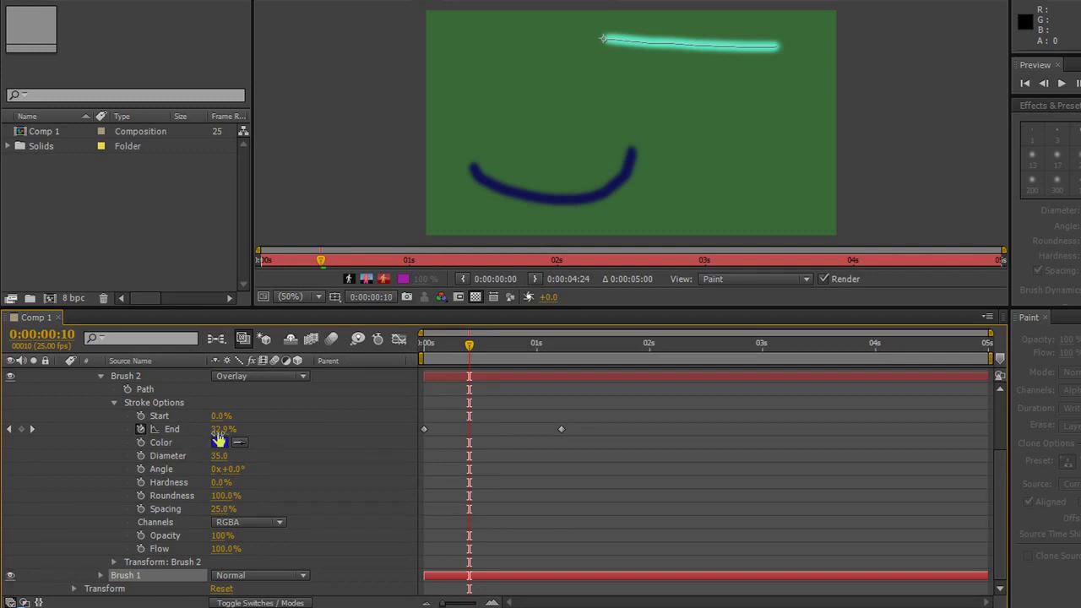
pyautogui.moveTo(470, 345)
pyautogui.mouseDown()
pyautogui.moveTo(417, 358)
pyautogui.moveTo(567, 386)
pyautogui.mouseUp()
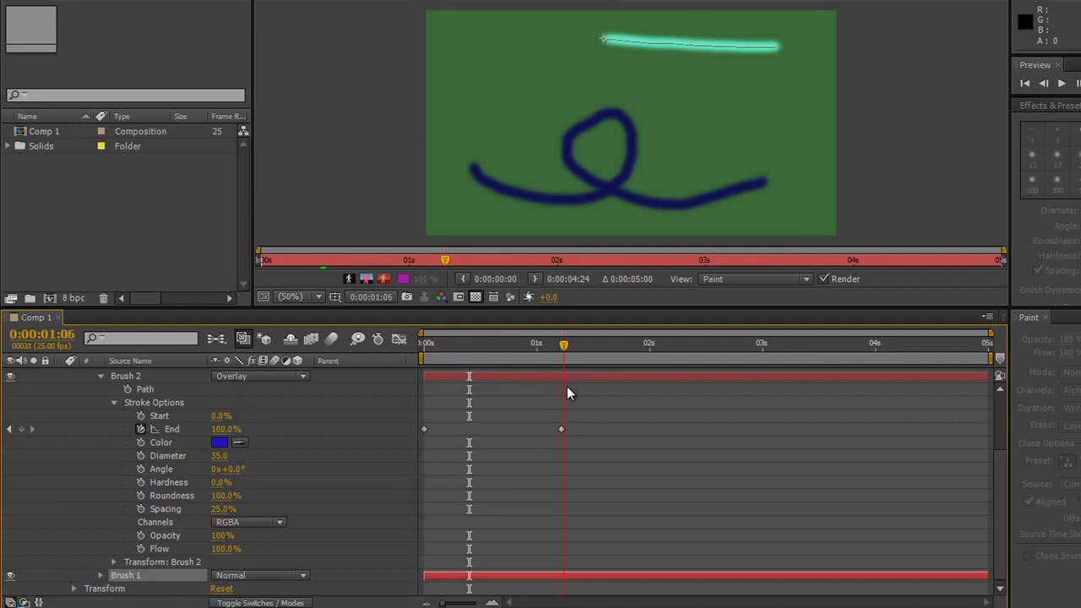
# - Move Brush 2's 100% End keyframe to just after 3 seconds and preview the slower write-on
pyautogui.moveTo(566, 386); pyautogui.dragTo(564, 386)
pyautogui.click(561, 429)
pyautogui.moveTo(564, 428)
pyautogui.mouseDown()
pyautogui.moveTo(518, 429)
pyautogui.moveTo(794, 429)
pyautogui.mouseUp()
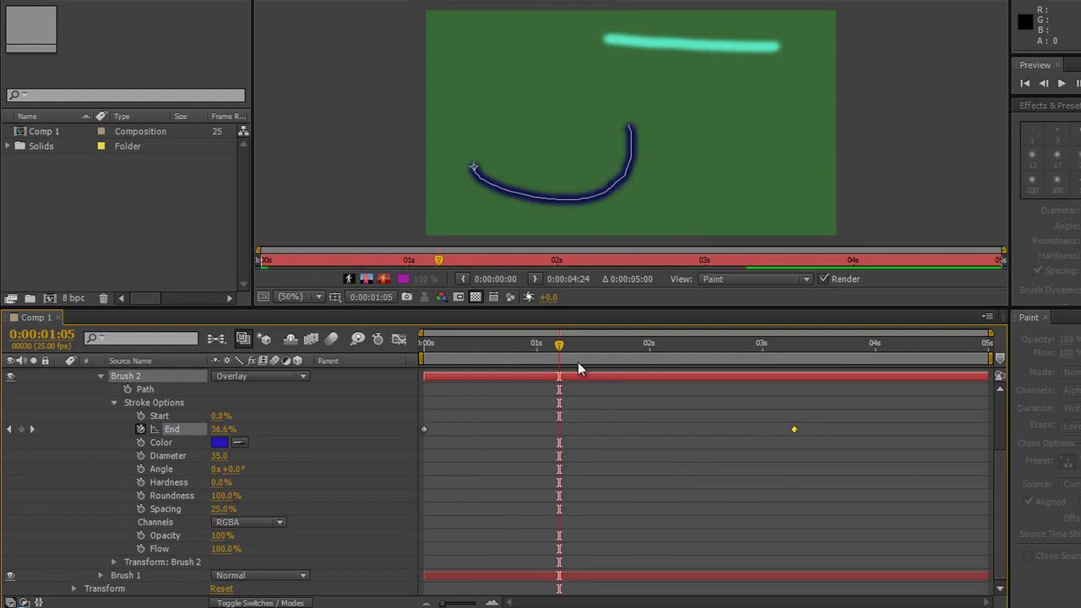
pyautogui.moveTo(561, 354)
pyautogui.mouseDown()
pyautogui.moveTo(799, 410)
pyautogui.moveTo(528, 422)
pyautogui.mouseUp()
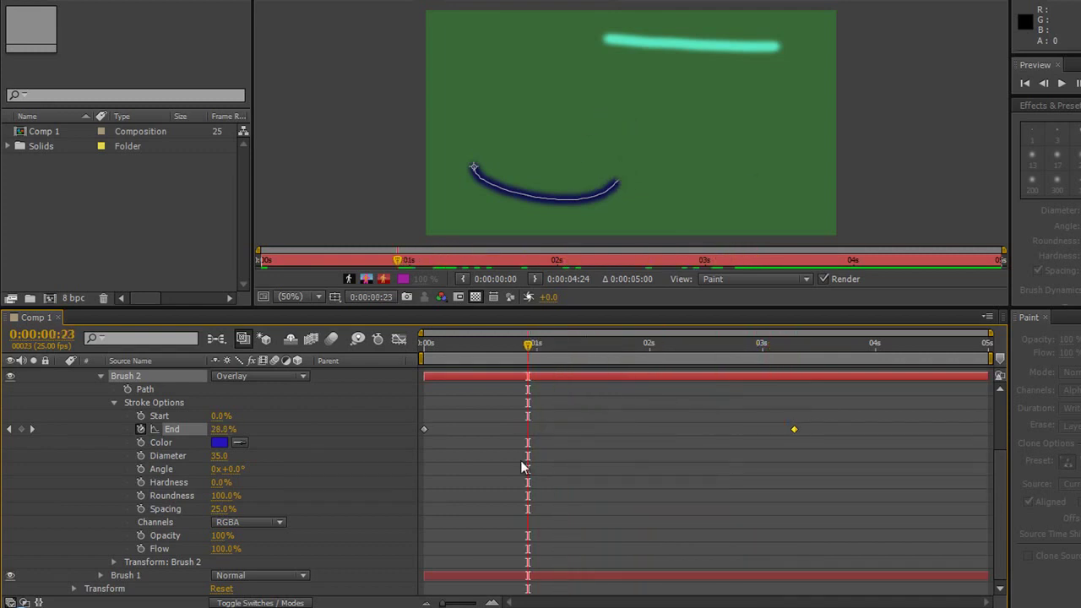
pyautogui.scroll(5, 301, 510)
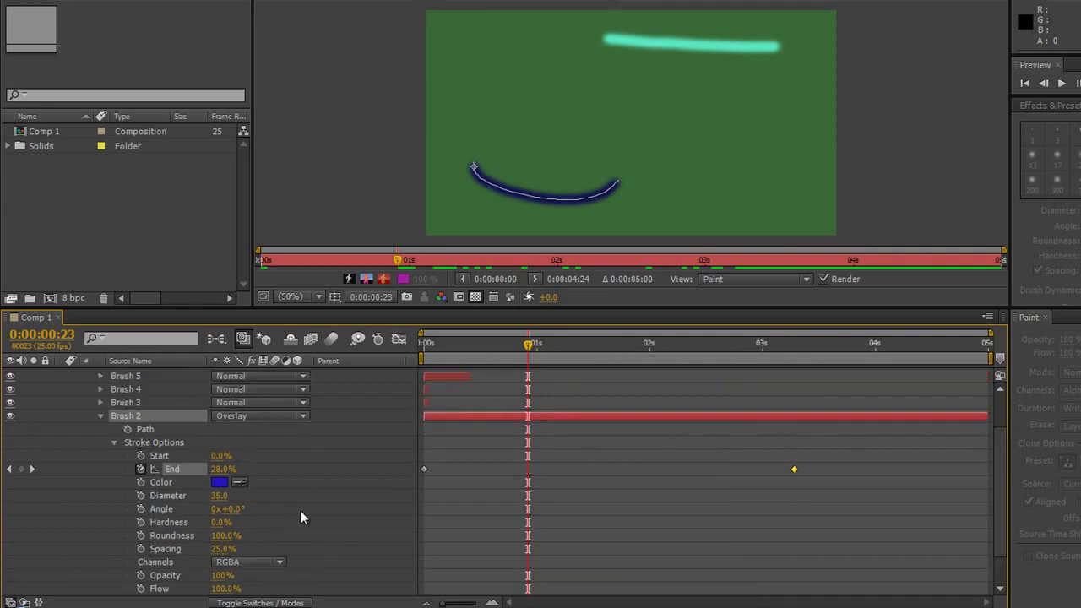